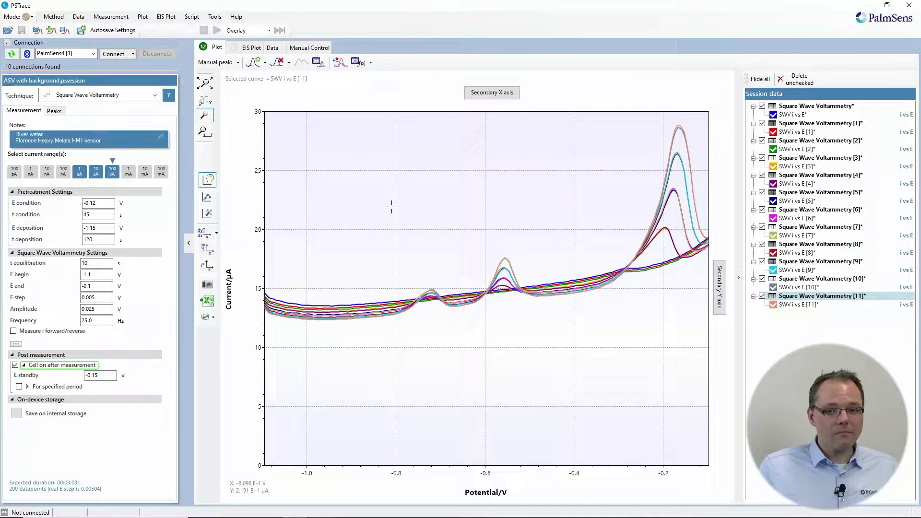
In curve operations, pick subtraction with SWV i vs E [1] as the operand curve.
{"action": "left_click", "coordinate": [341, 63]}
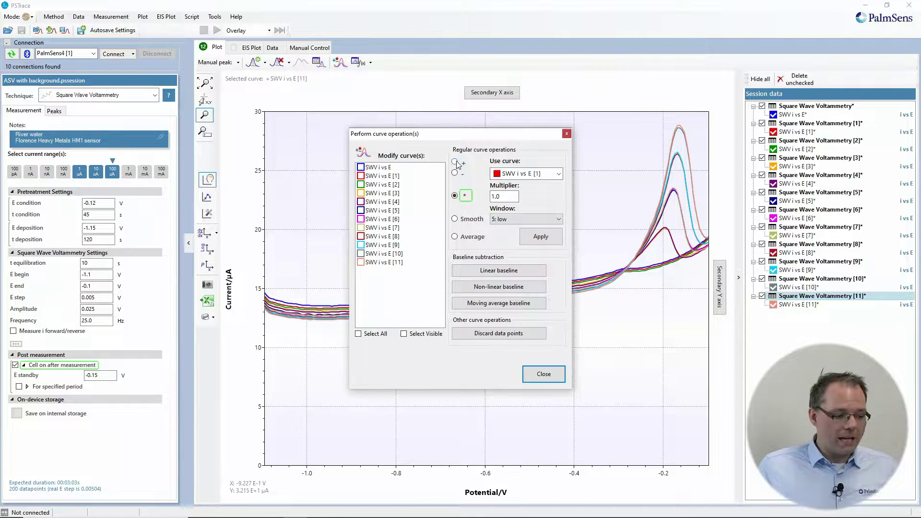
{"action": "left_click", "coordinate": [555, 175]}
{"action": "left_click", "coordinate": [522, 194]}
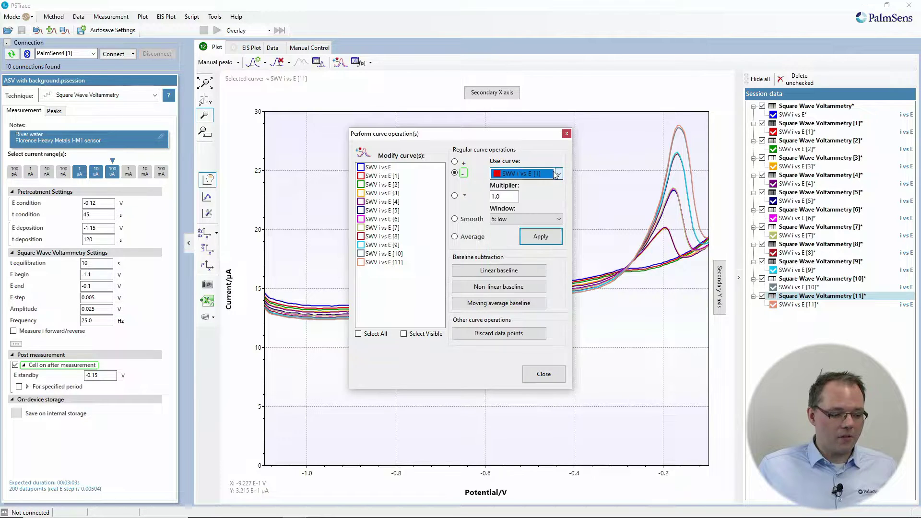
{"action": "left_click", "coordinate": [454, 172]}
{"action": "left_click_drag", "start_coordinate": [450, 138], "coordinate": [568, 336]}
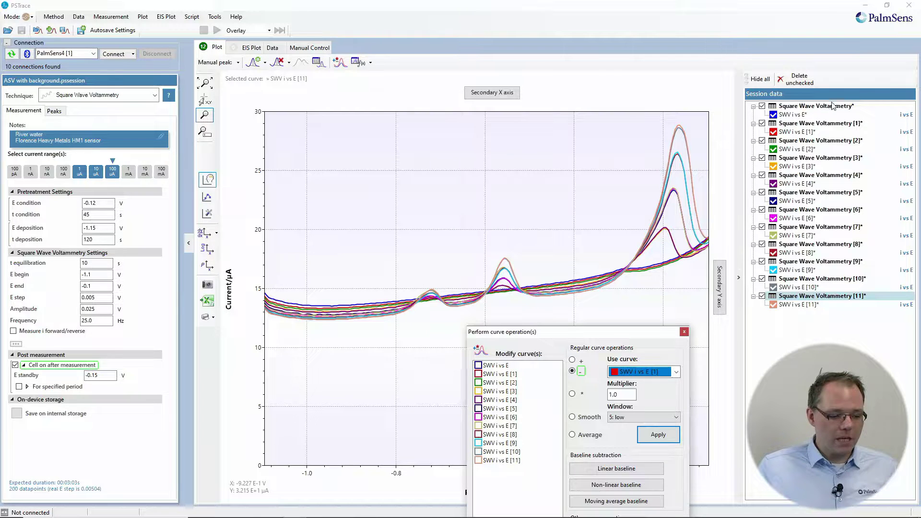
{"action": "left_click_drag", "start_coordinate": [625, 337], "coordinate": [519, 171]}
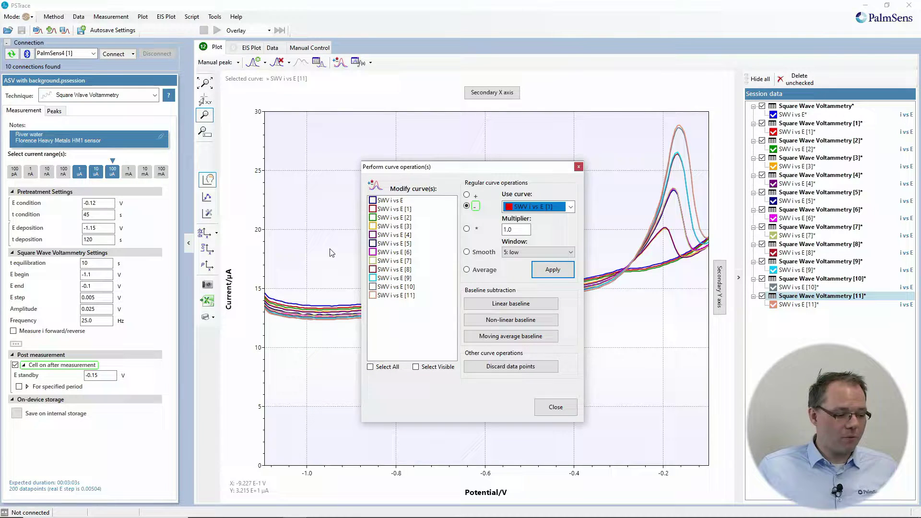
Tick all measured SWV curves for modification.
{"action": "left_click", "coordinate": [373, 201]}
{"action": "left_click", "coordinate": [373, 209]}
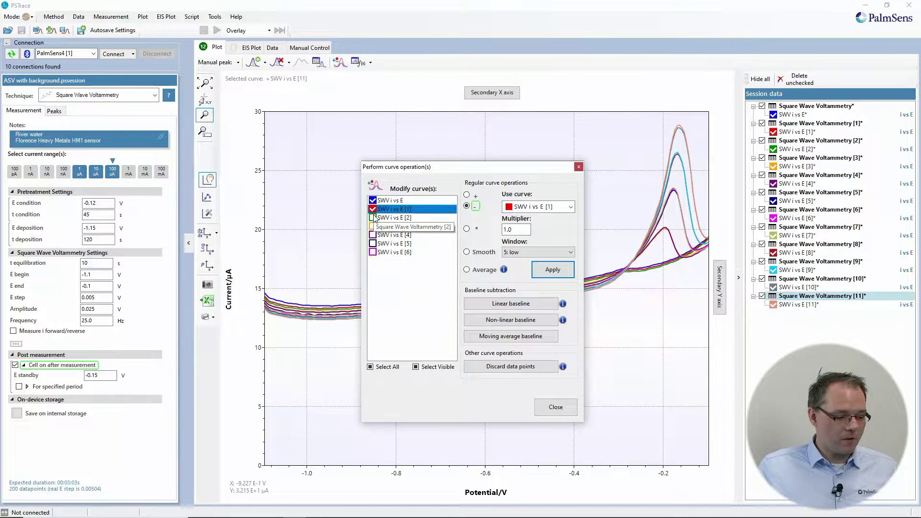
{"action": "left_click", "coordinate": [372, 218]}
{"action": "left_click", "coordinate": [373, 235]}
{"action": "left_click", "coordinate": [373, 235]}
{"action": "left_click", "coordinate": [373, 244]}
{"action": "left_click", "coordinate": [373, 253]}
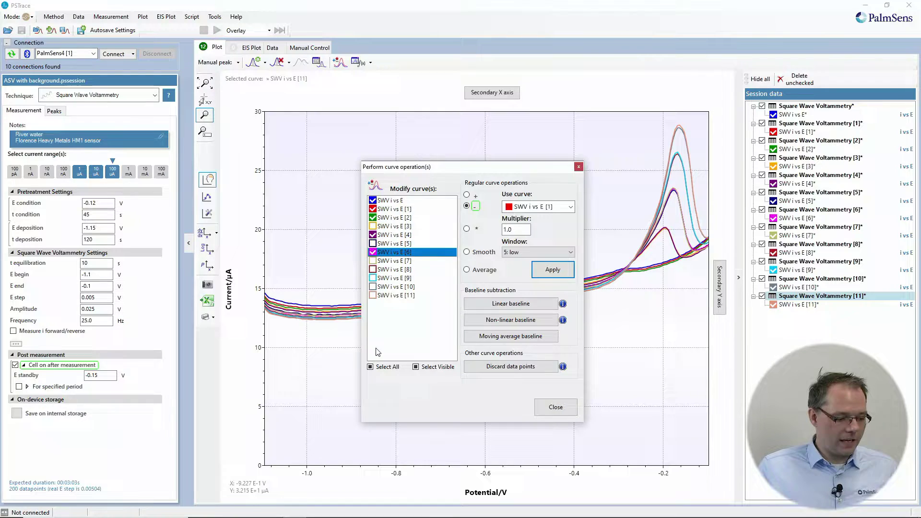
{"action": "left_click", "coordinate": [379, 368]}
{"action": "left_click", "coordinate": [379, 367]}
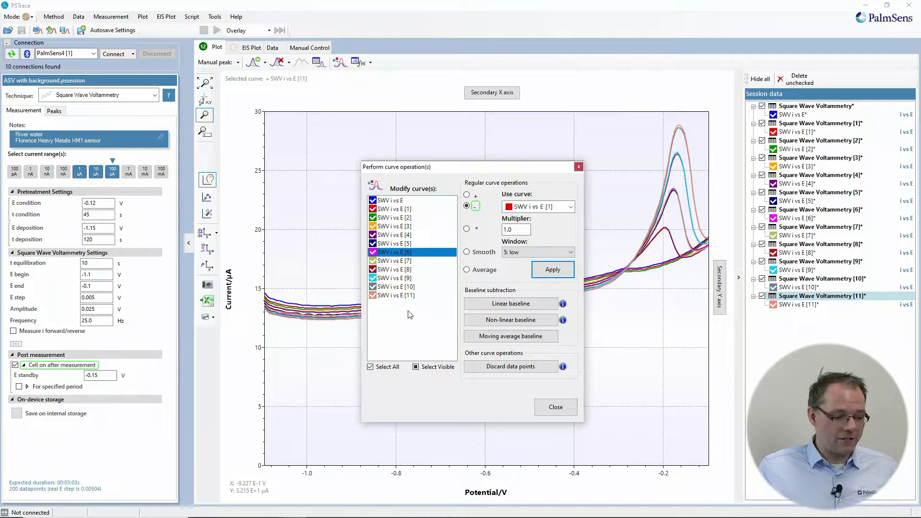
Apply subtraction of SWV i vs E [1] to every ticked curve.
{"action": "left_click", "coordinate": [468, 206]}
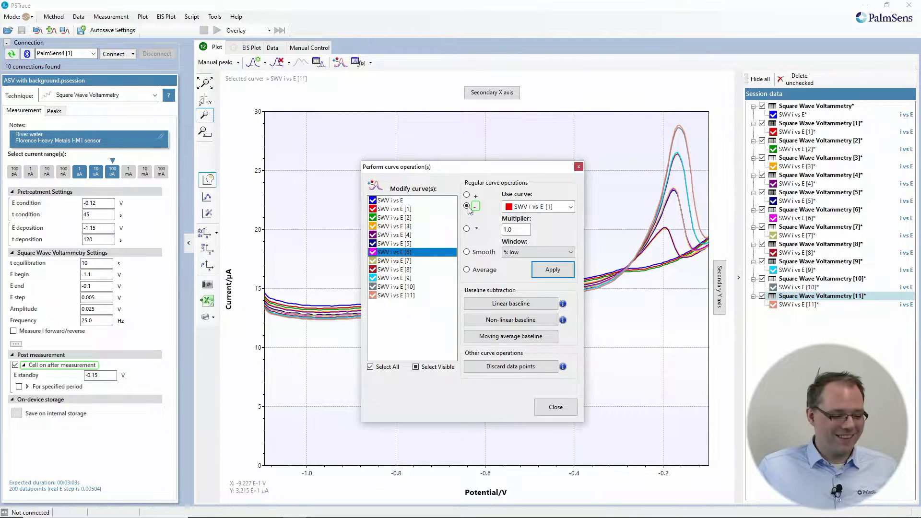
{"action": "left_click", "coordinate": [570, 207]}
{"action": "left_click", "coordinate": [557, 229]}
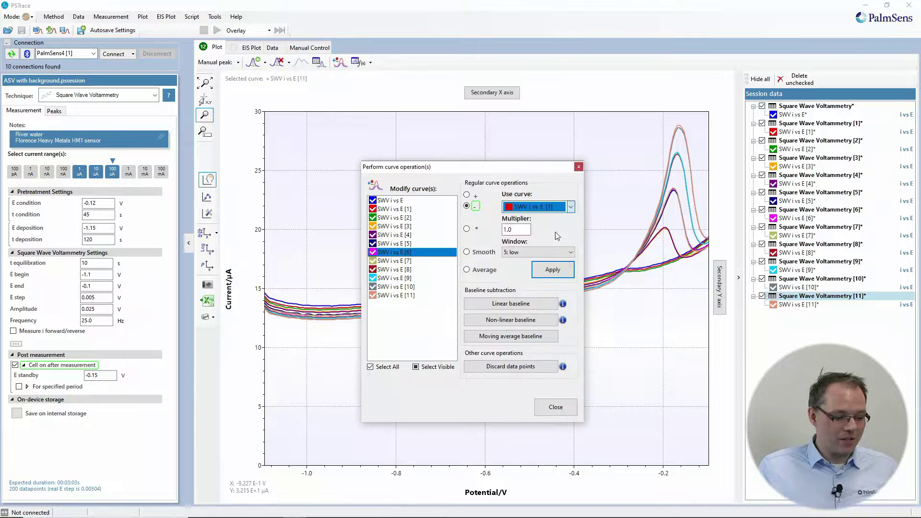
{"action": "left_click", "coordinate": [468, 207]}
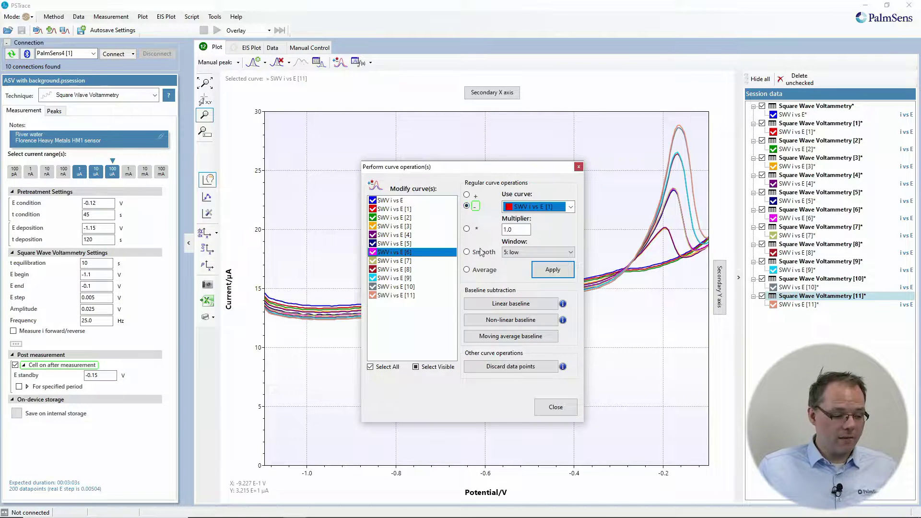
{"action": "left_click", "coordinate": [548, 273]}
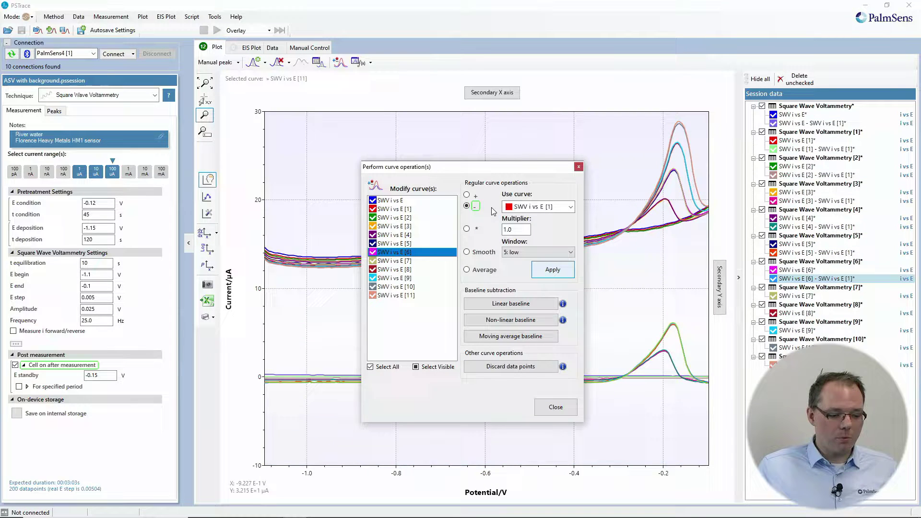
Isolate the SWV [4] minus [1] difference curve, auto-scale the plot, and return to curve operations.
{"action": "left_click", "coordinate": [578, 166]}
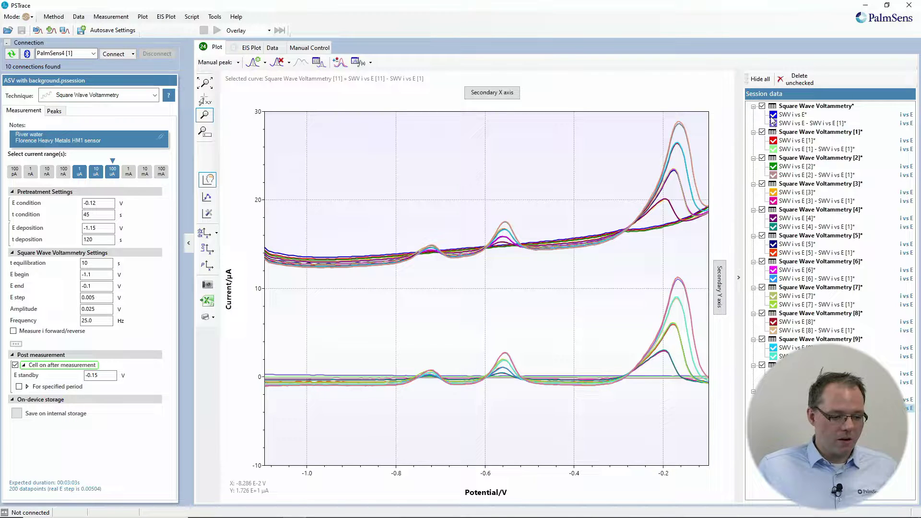
{"action": "left_click", "coordinate": [794, 228]}
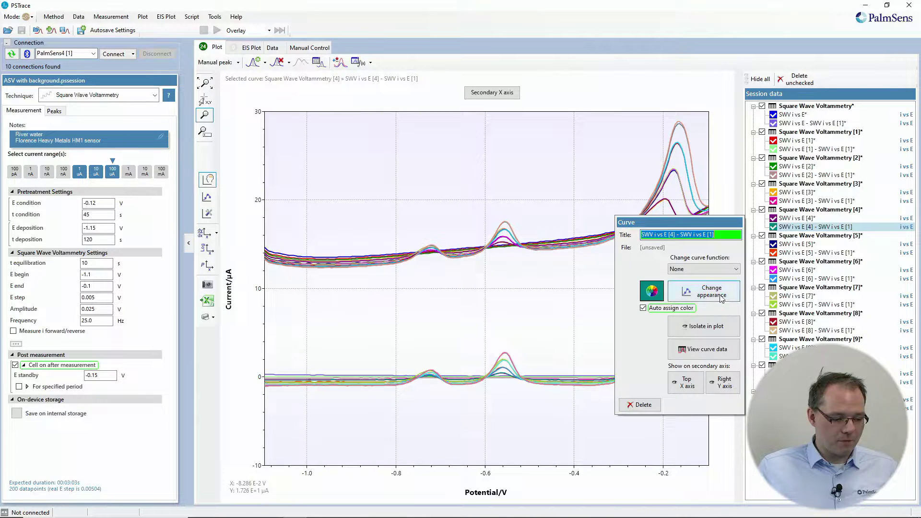
{"action": "left_click", "coordinate": [702, 326]}
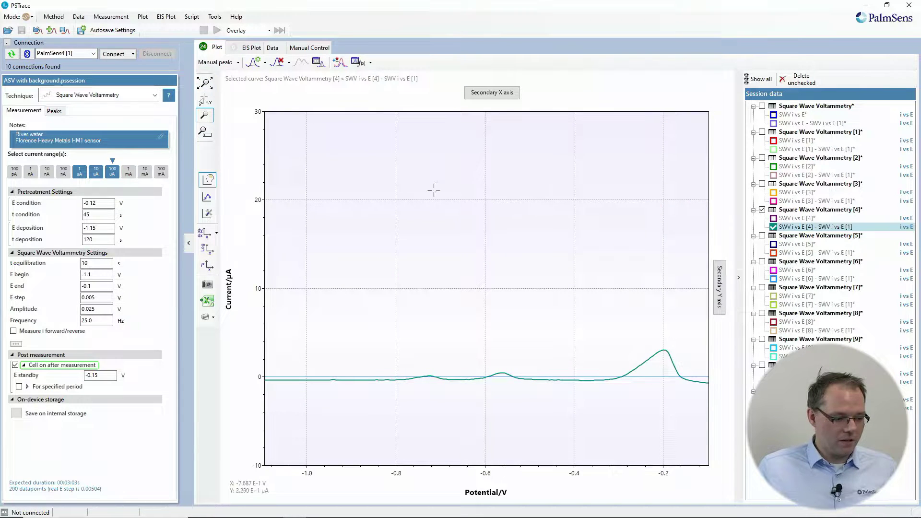
{"action": "left_click", "coordinate": [205, 82]}
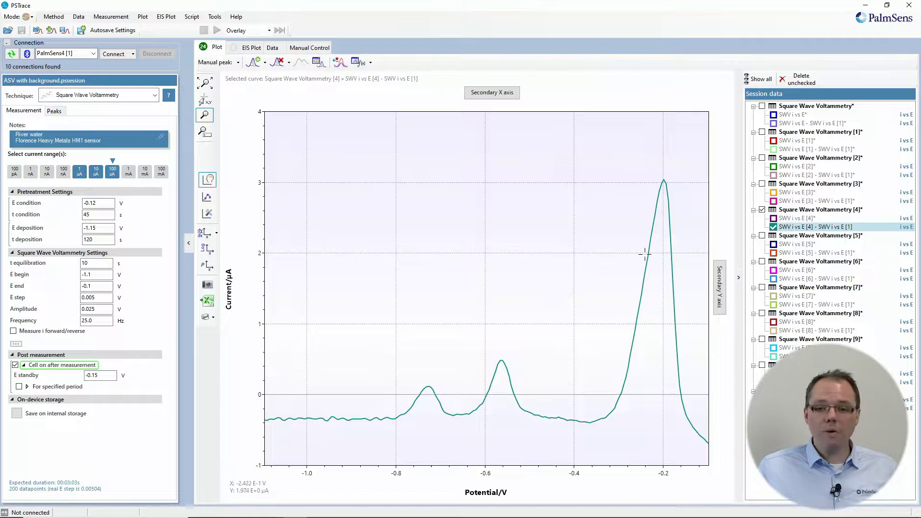
{"action": "left_click", "coordinate": [340, 62]}
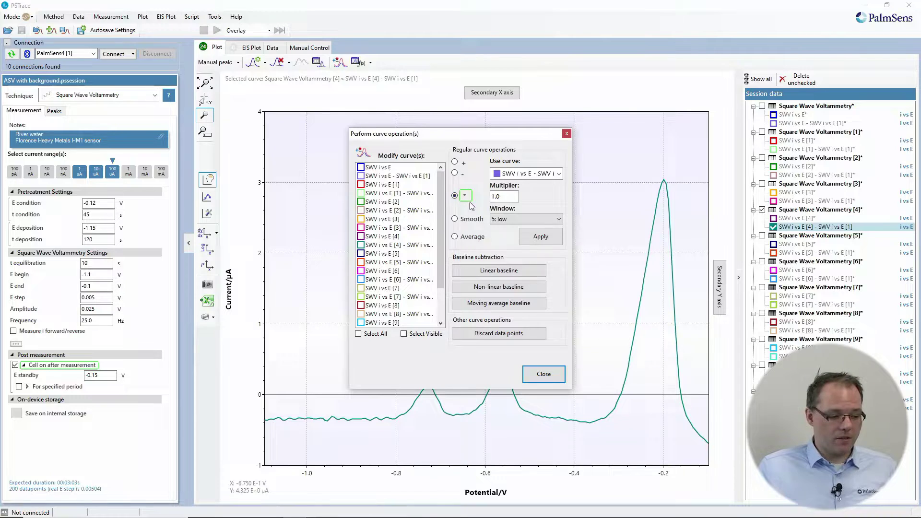
Multiply the [4] minus [1] difference curve by 0.33333.
{"action": "left_click", "coordinate": [505, 195]}
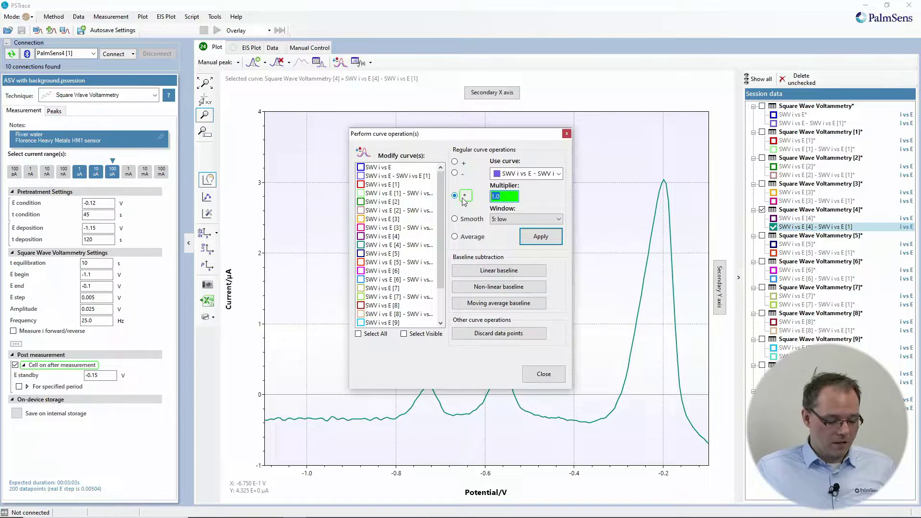
{"action": "type", "text": "0"}
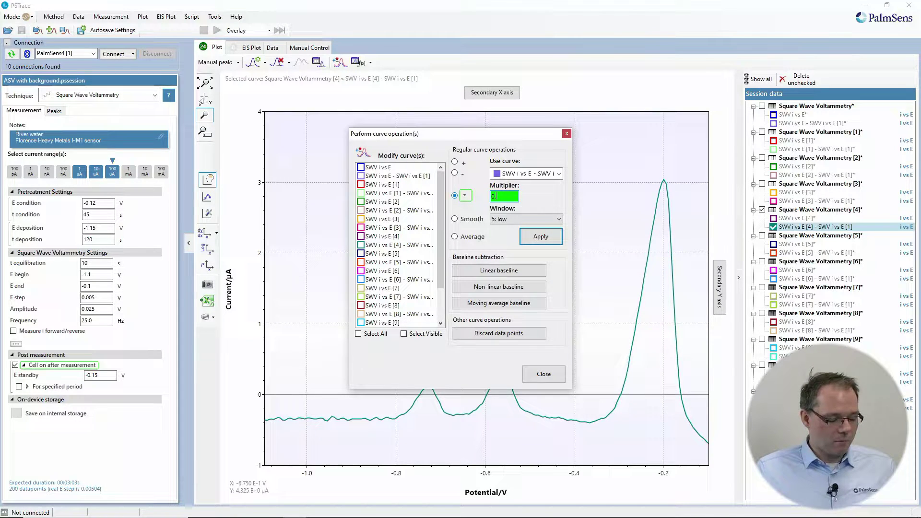
{"action": "type", "text": ".33333"}
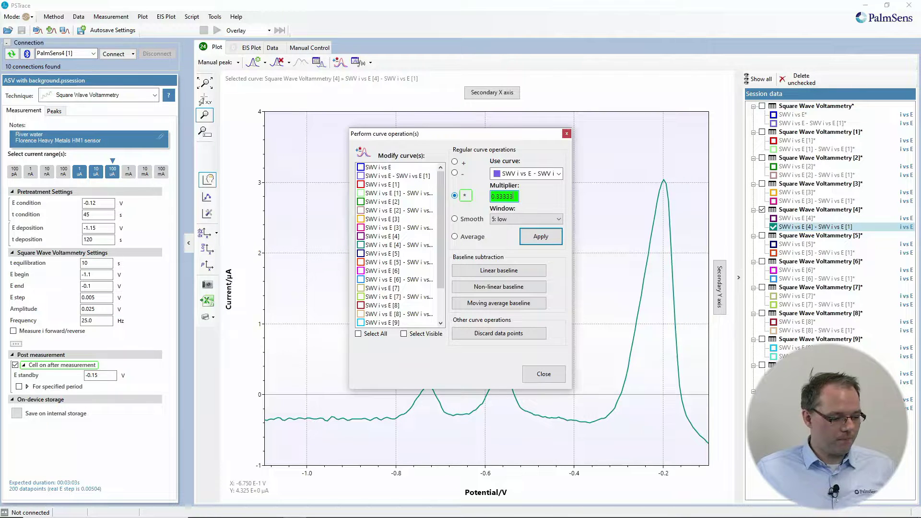
{"action": "left_click", "coordinate": [541, 236]}
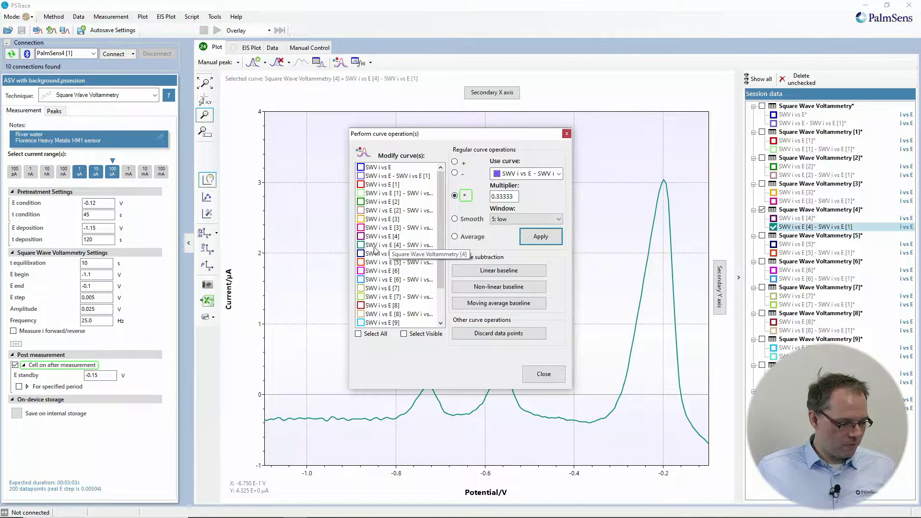
{"action": "left_click", "coordinate": [360, 246]}
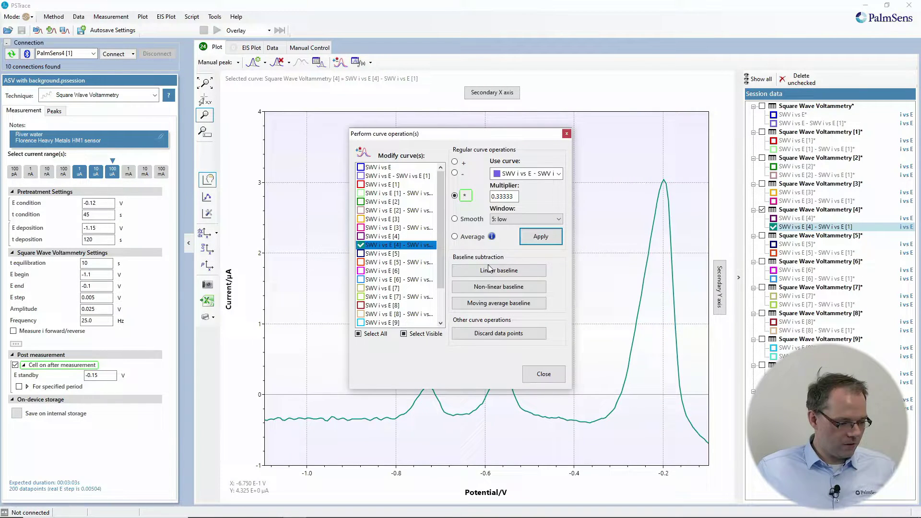
{"action": "left_click", "coordinate": [538, 238]}
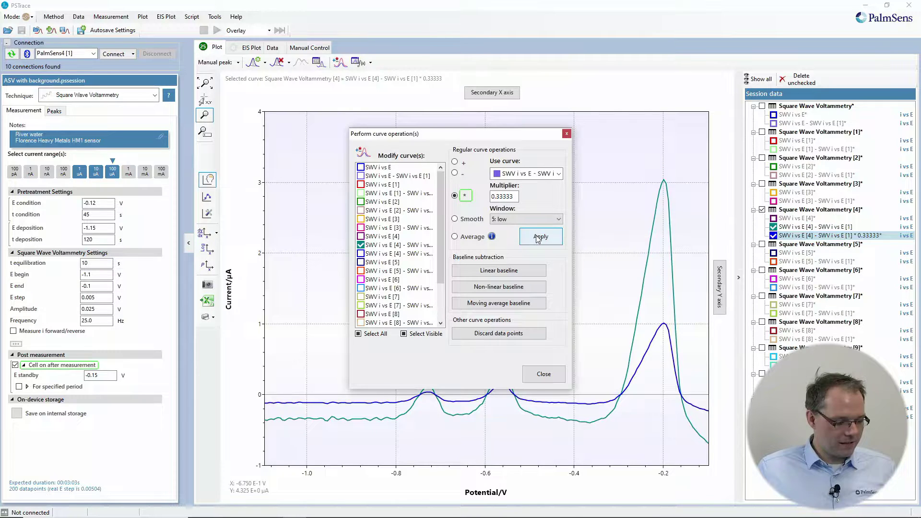
Isolate the scaled difference curve in the plot.
{"action": "left_click", "coordinate": [544, 374]}
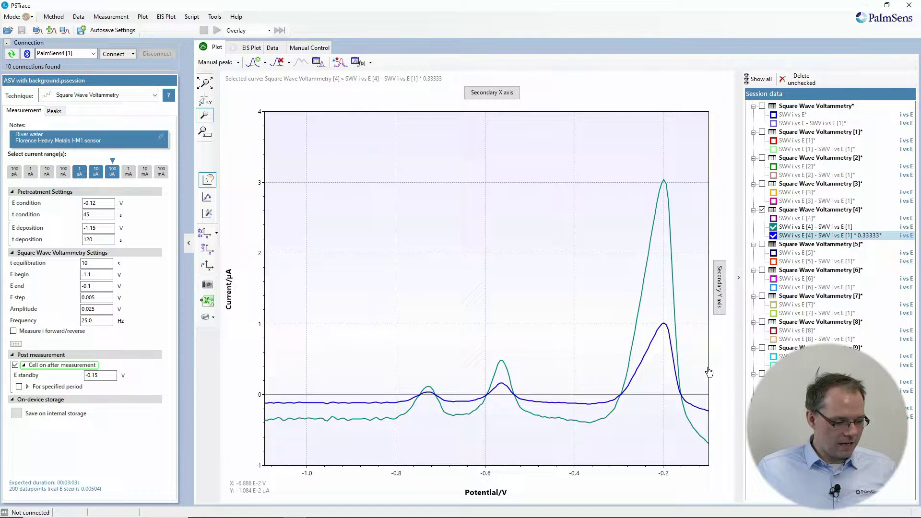
{"action": "left_click", "coordinate": [801, 236]}
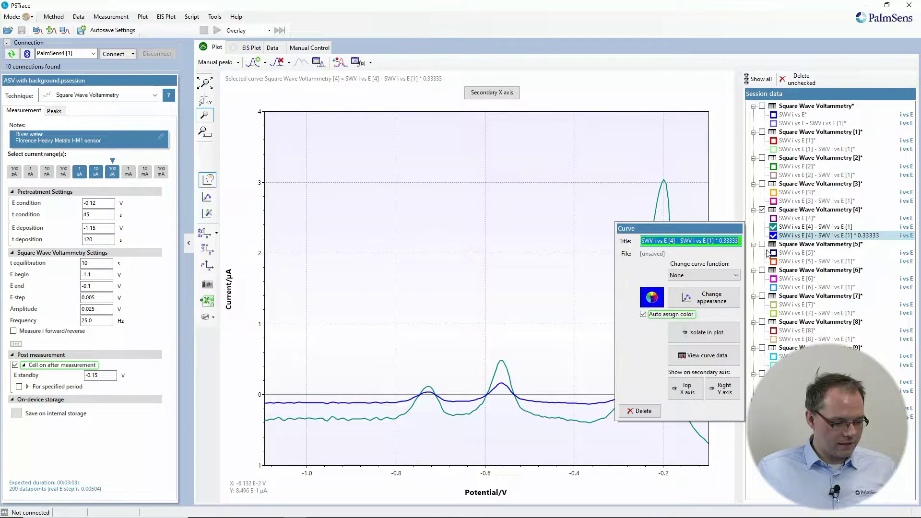
{"action": "left_click", "coordinate": [705, 342]}
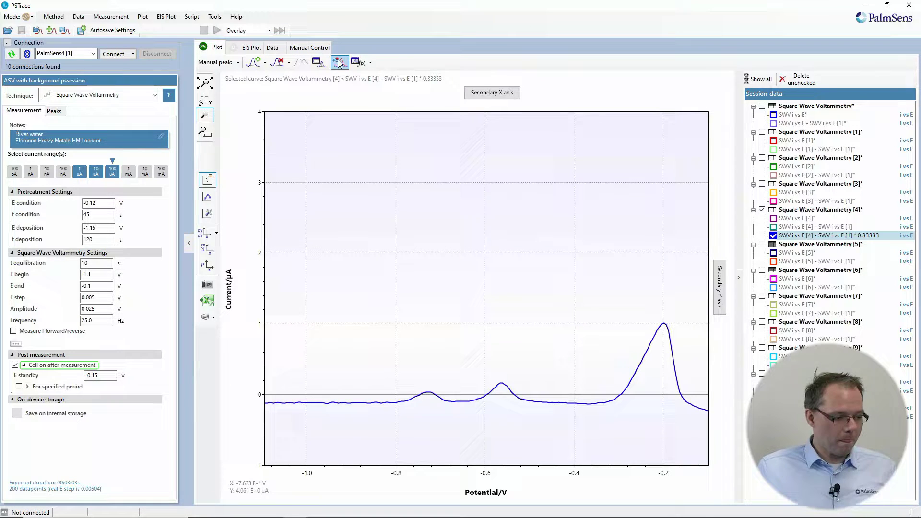
{"action": "left_click", "coordinate": [319, 63]}
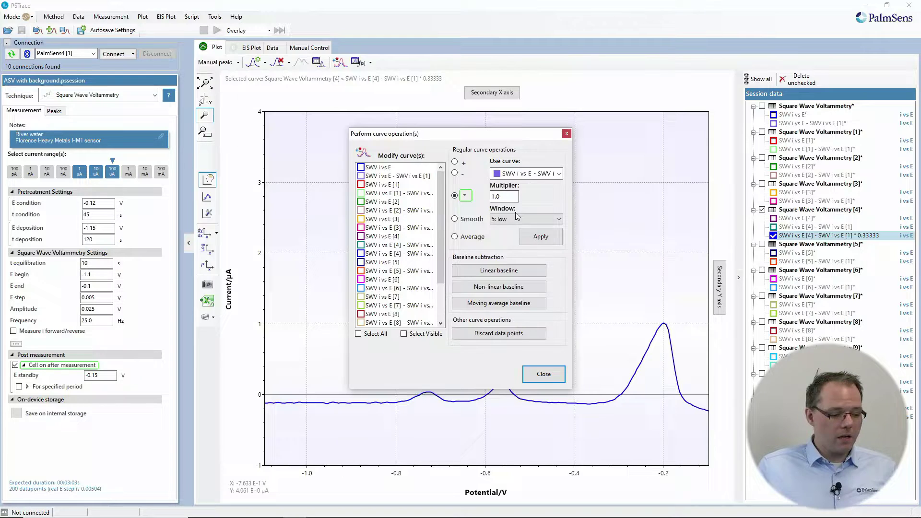
{"action": "left_click", "coordinate": [506, 221]}
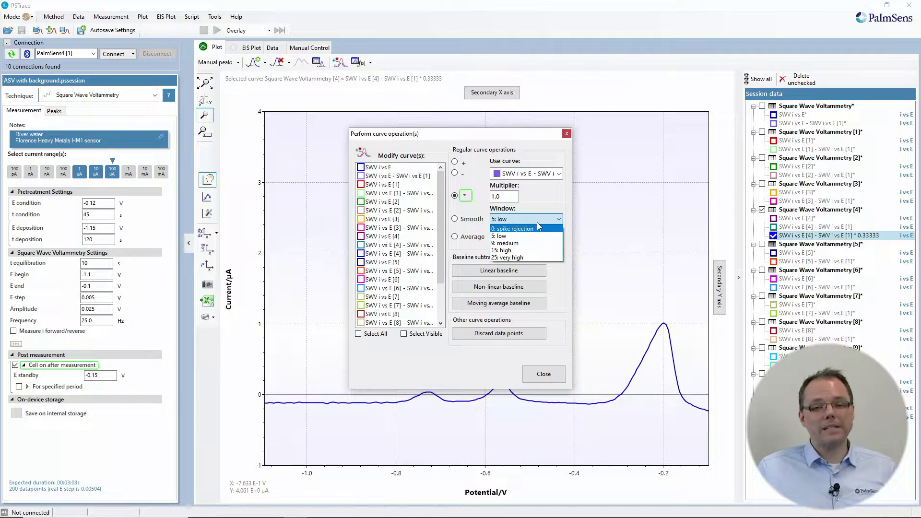
{"action": "left_click", "coordinate": [537, 223]}
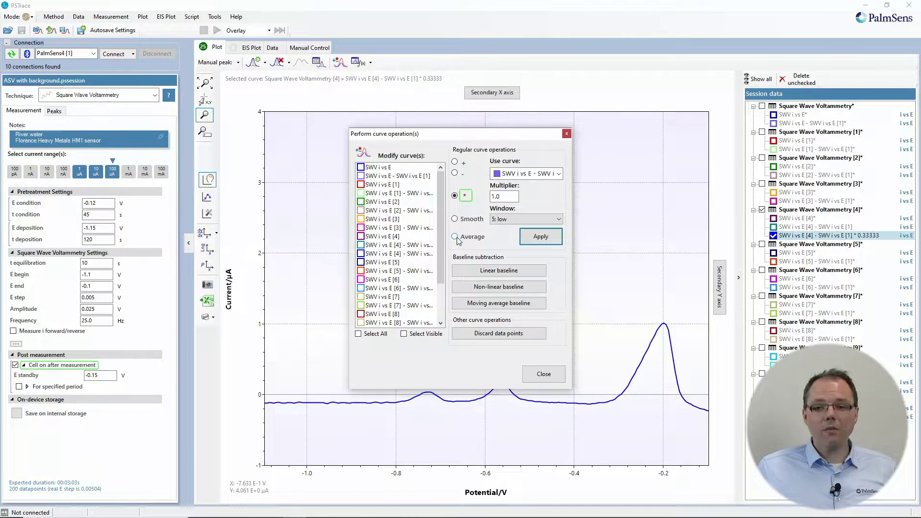
Load the Curve Averaging session file via Data > Load data file, discarding unsaved changes.
{"action": "left_click", "coordinate": [568, 135]}
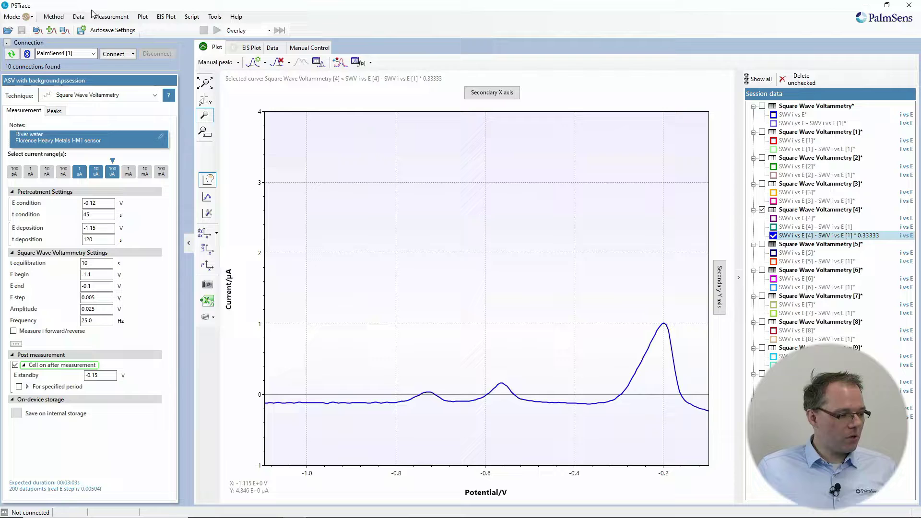
{"action": "left_click", "coordinate": [80, 18]}
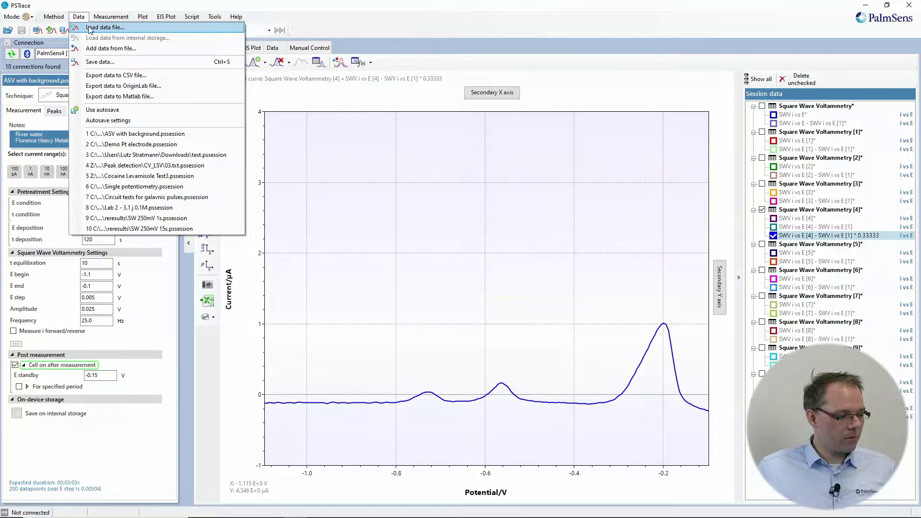
{"action": "left_click", "coordinate": [90, 27]}
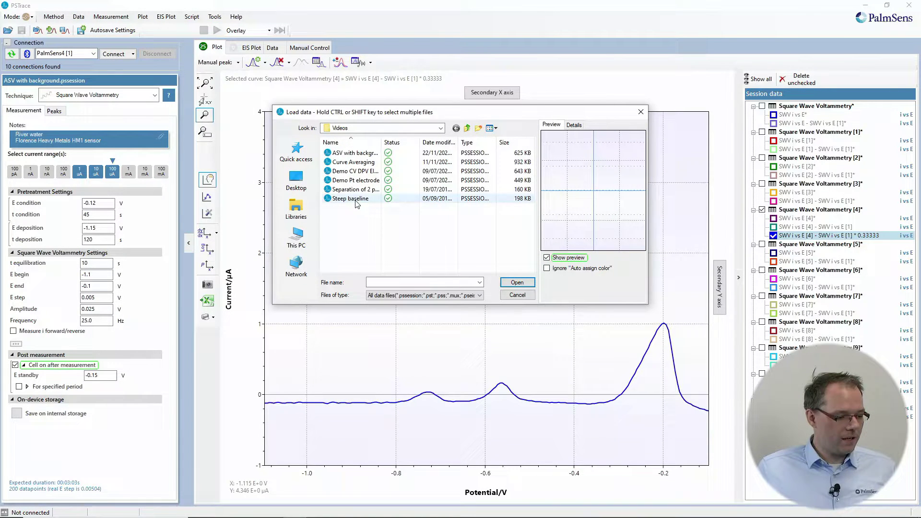
{"action": "left_click", "coordinate": [355, 163]}
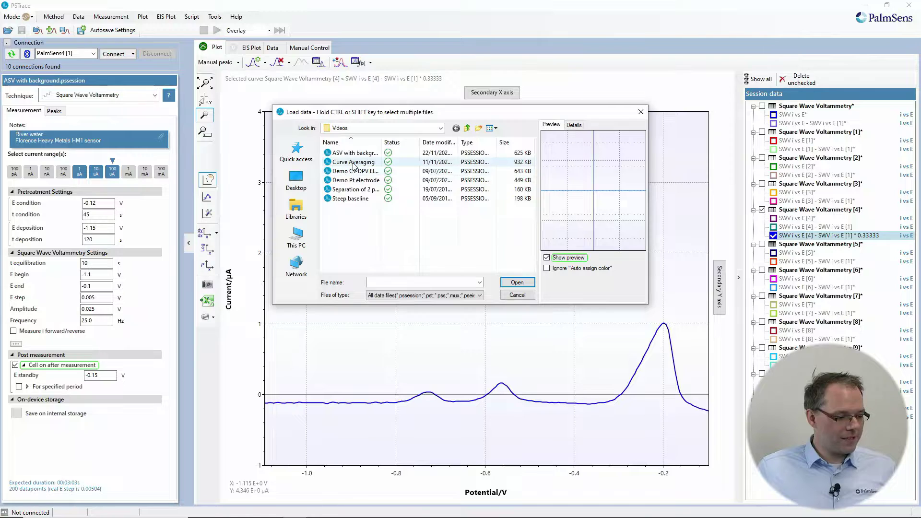
{"action": "left_click", "coordinate": [517, 283]}
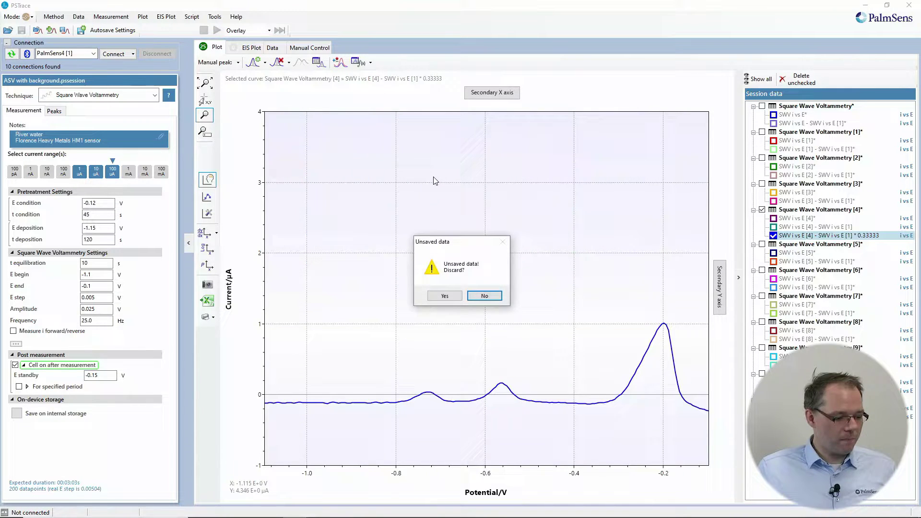
{"action": "left_click", "coordinate": [445, 298]}
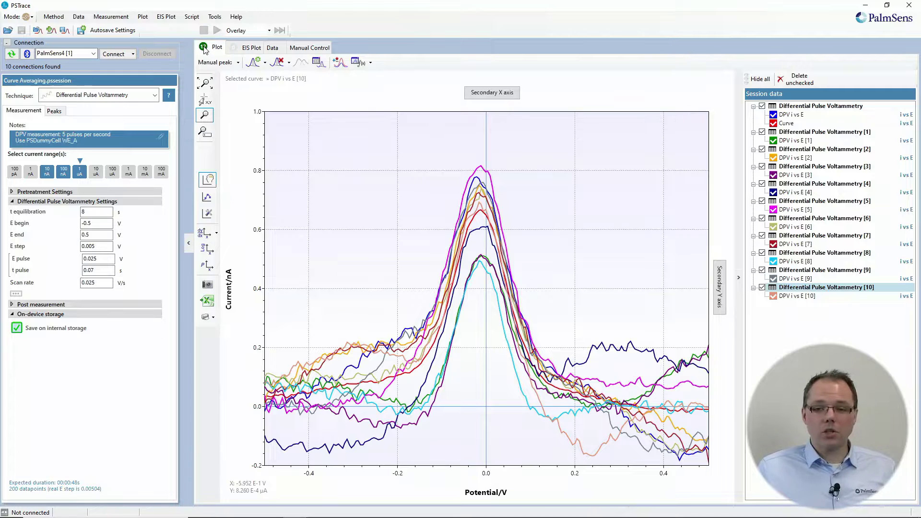
Average all DPV curves into Curve 1 and isolate Curve 1 in the plot.
{"action": "left_click", "coordinate": [337, 64]}
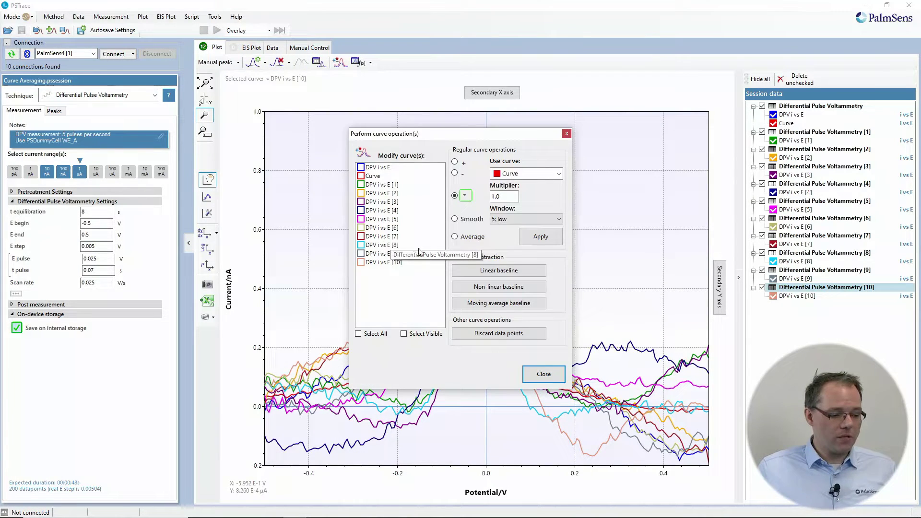
{"action": "left_click", "coordinate": [455, 238]}
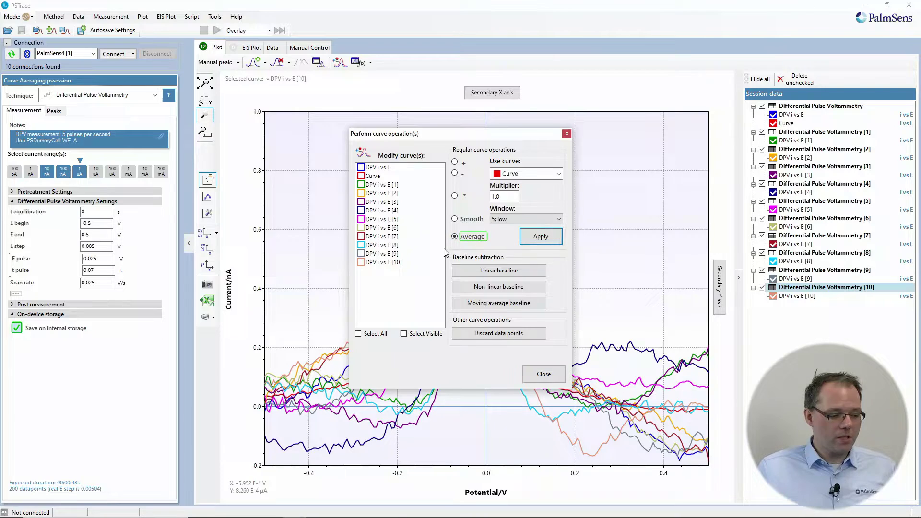
{"action": "left_click", "coordinate": [358, 335]}
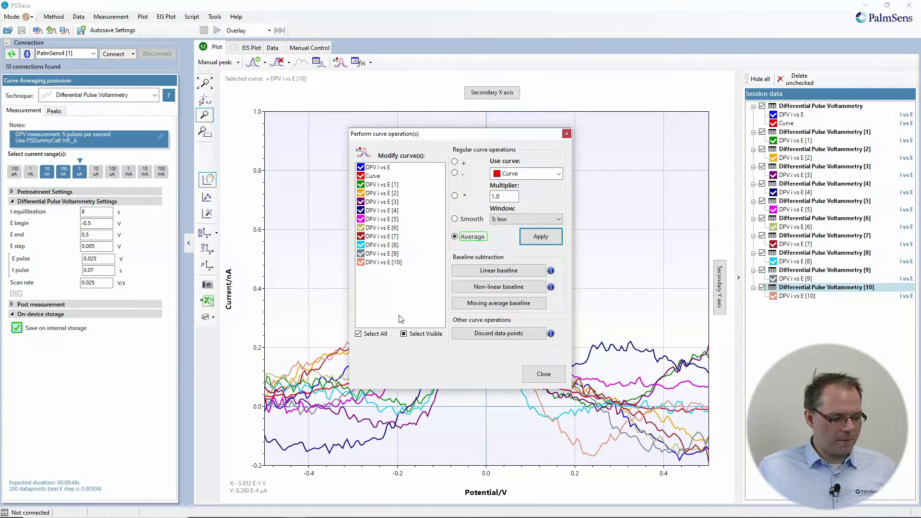
{"action": "left_click", "coordinate": [537, 240]}
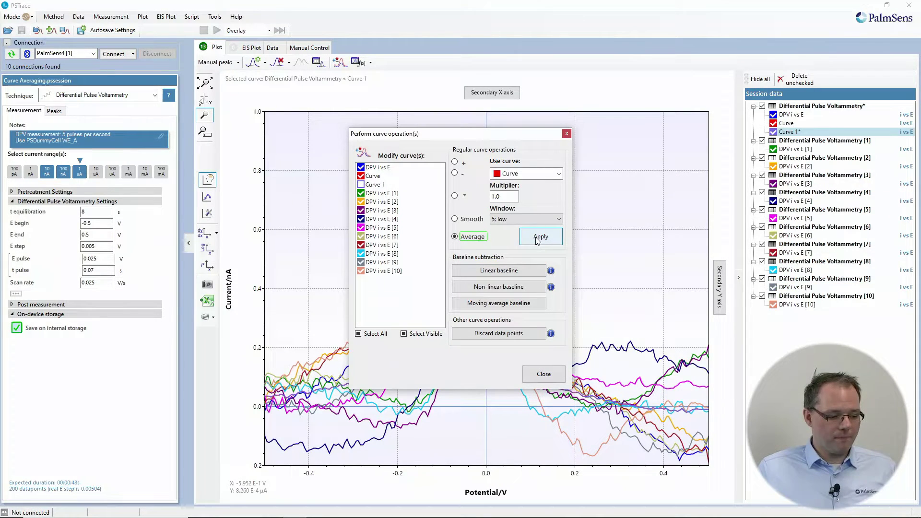
{"action": "left_click", "coordinate": [566, 135]}
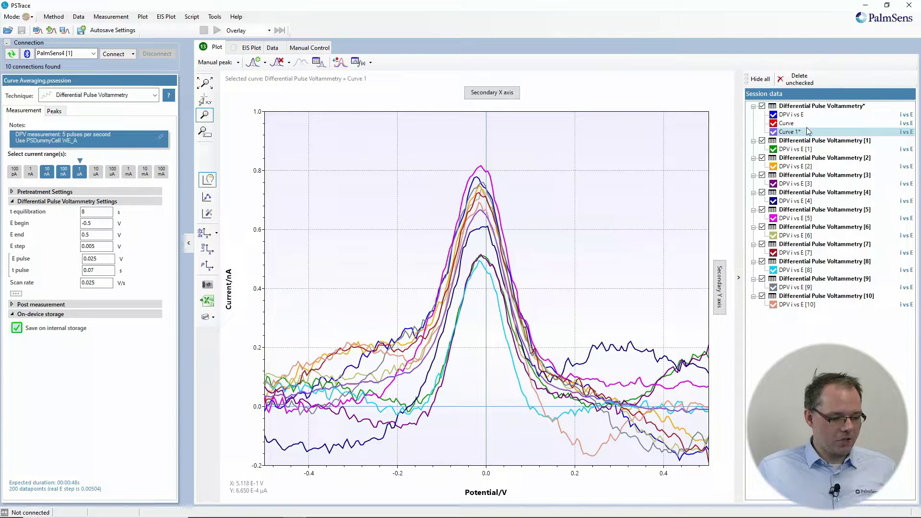
{"action": "left_click", "coordinate": [796, 133]}
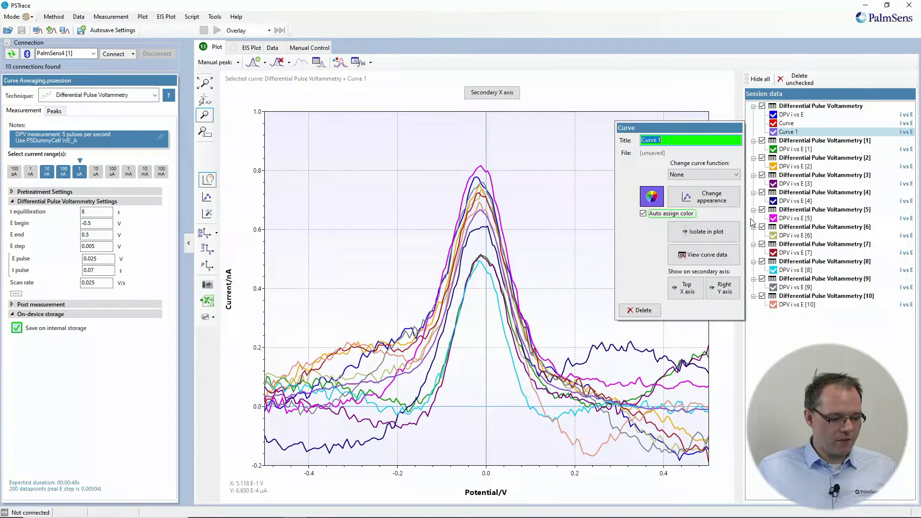
{"action": "left_click", "coordinate": [714, 233]}
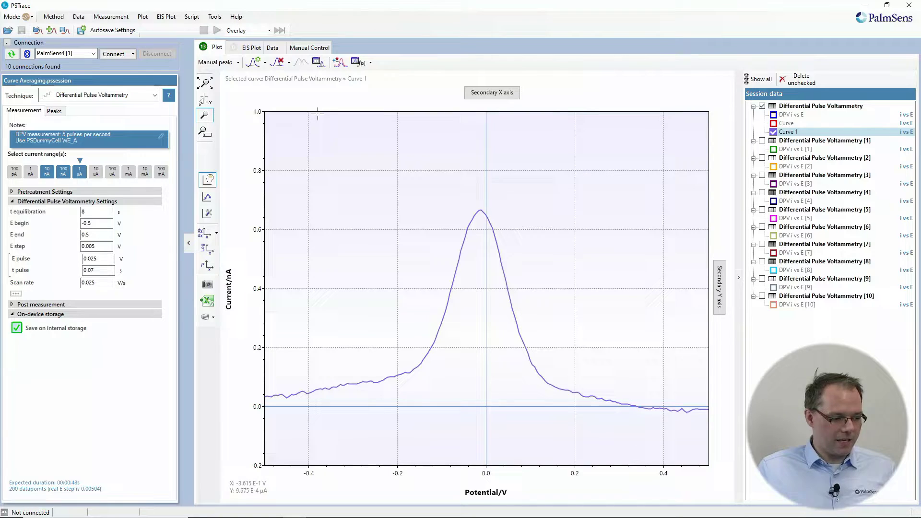
Subtract a linear baseline from Curve 1 using markers near -0.35 V and -0.25 V.
{"action": "left_click", "coordinate": [340, 62]}
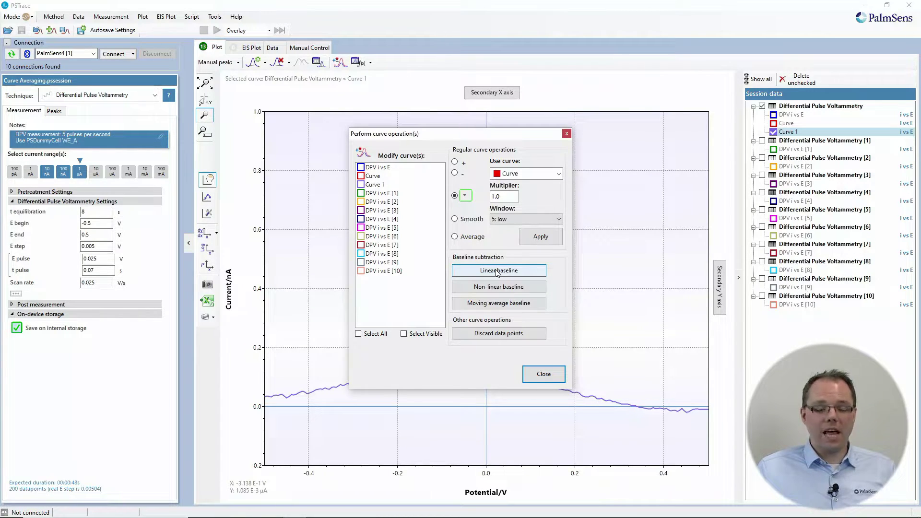
{"action": "left_click", "coordinate": [497, 271]}
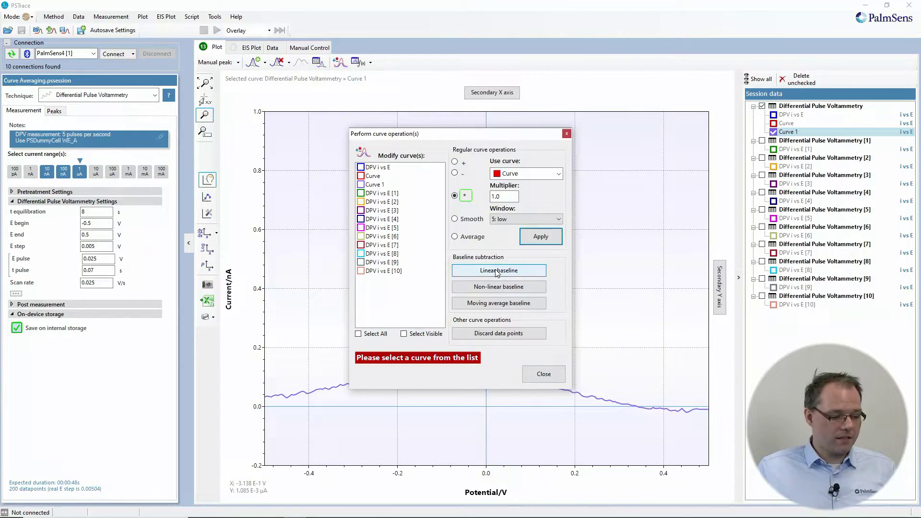
{"action": "left_click", "coordinate": [361, 186]}
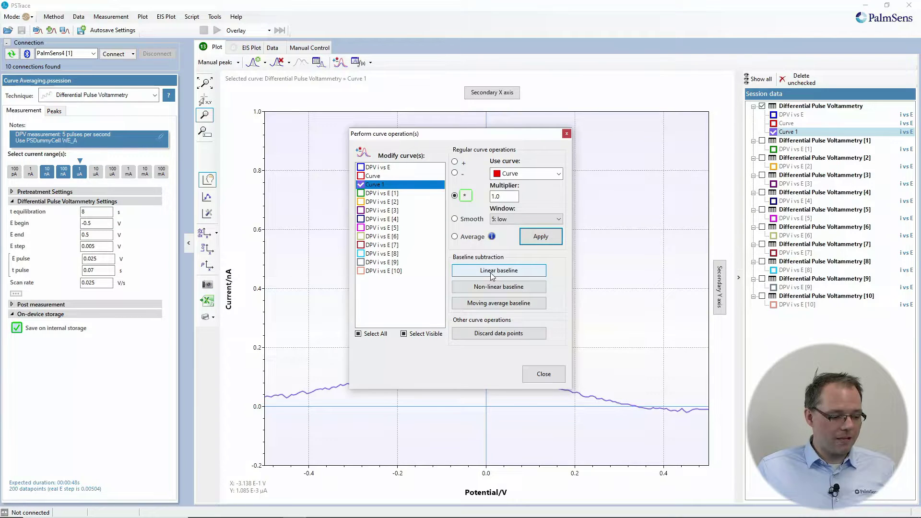
{"action": "left_click", "coordinate": [491, 276]}
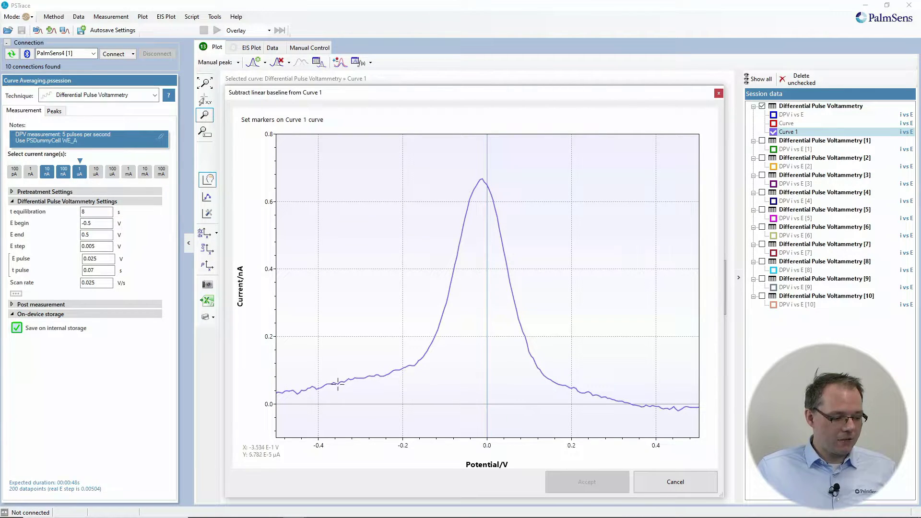
{"action": "left_click", "coordinate": [338, 384]}
{"action": "left_click", "coordinate": [380, 376]}
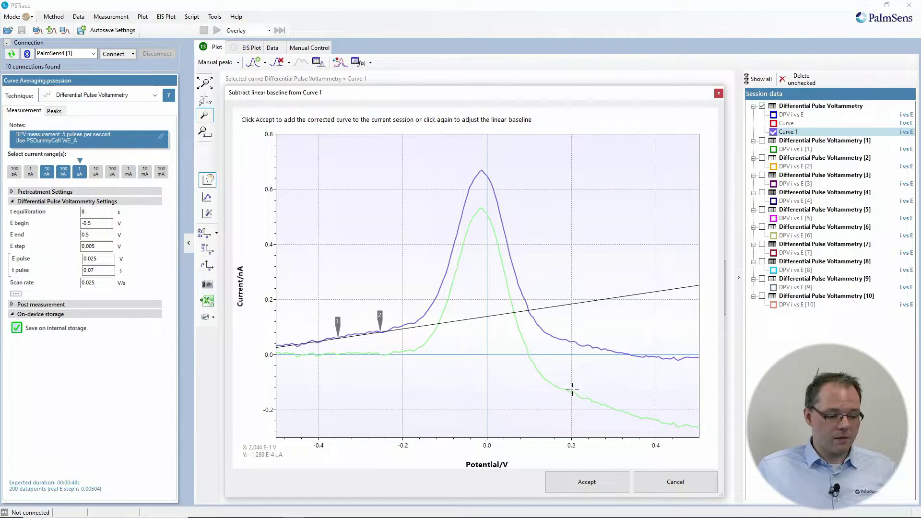
{"action": "left_click", "coordinate": [581, 484]}
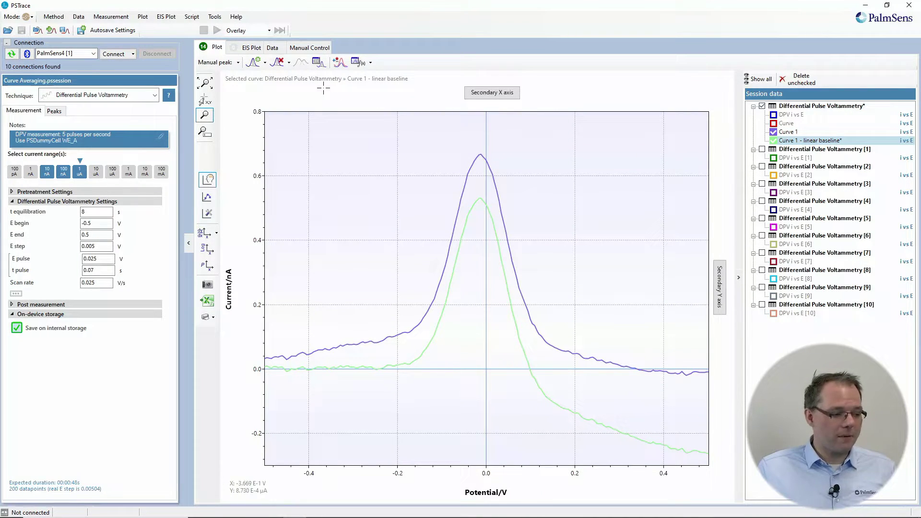
Subtract an order-4 polynomial baseline from Curve 1, fitted through points from -0.42 V to 0.48 V.
{"action": "left_click", "coordinate": [339, 62]}
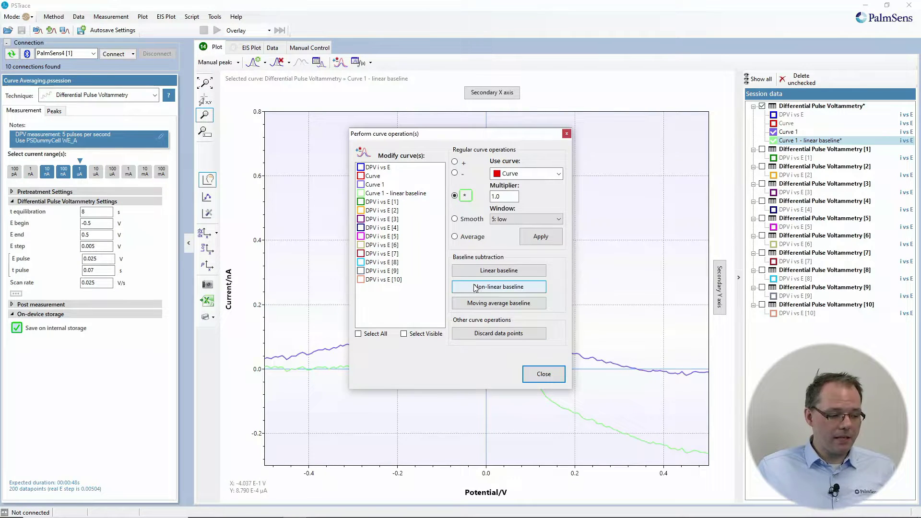
{"action": "left_click", "coordinate": [359, 185]}
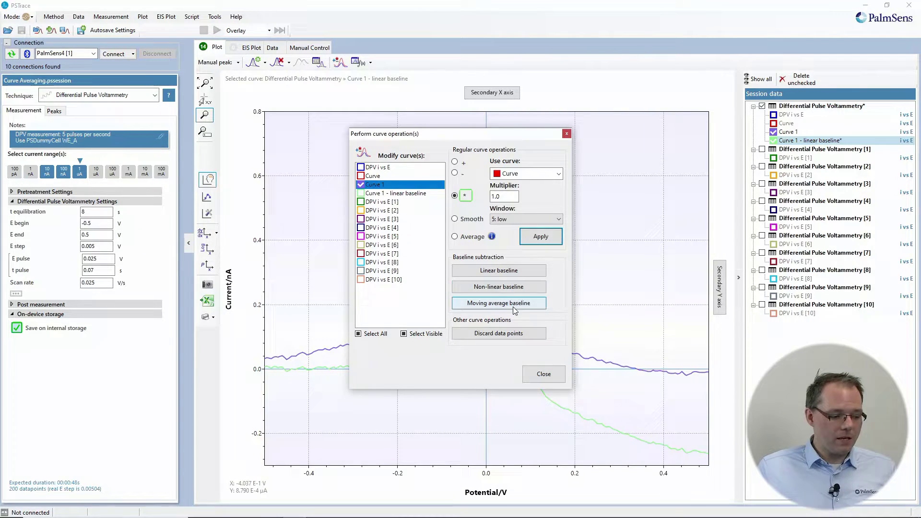
{"action": "left_click", "coordinate": [513, 287]}
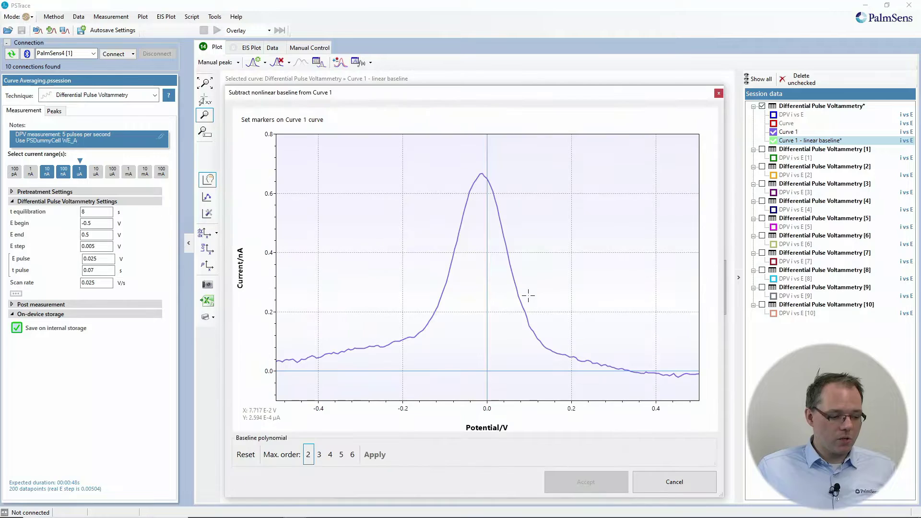
{"action": "left_click", "coordinate": [330, 454]}
{"action": "left_click", "coordinate": [310, 356]}
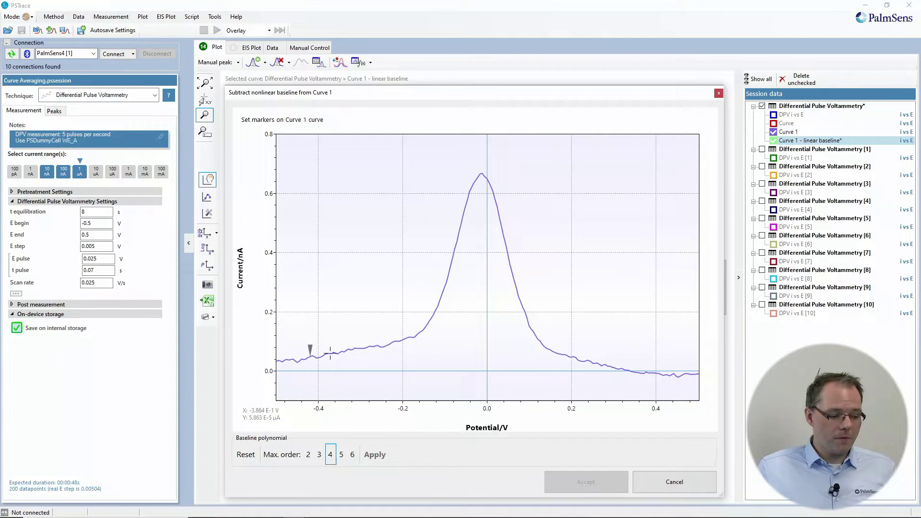
{"action": "left_click", "coordinate": [354, 348]}
{"action": "left_click", "coordinate": [575, 357]}
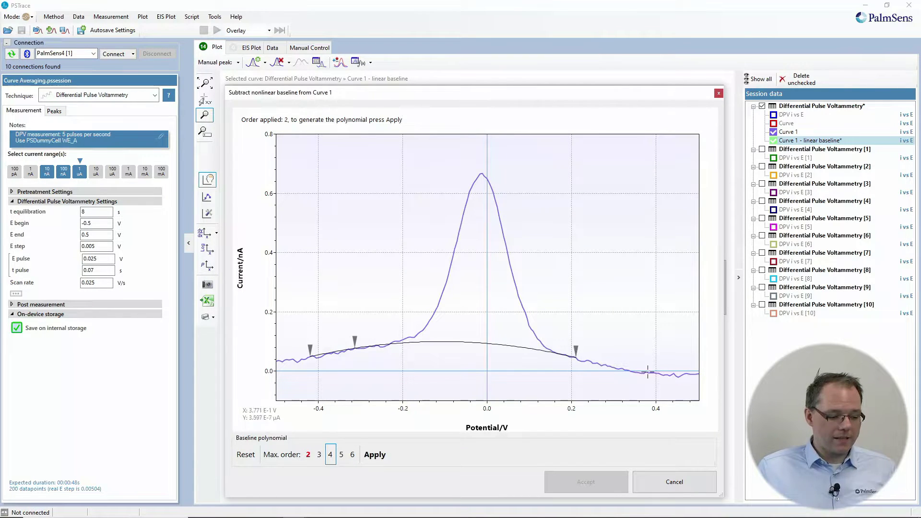
{"action": "left_click", "coordinate": [650, 372]}
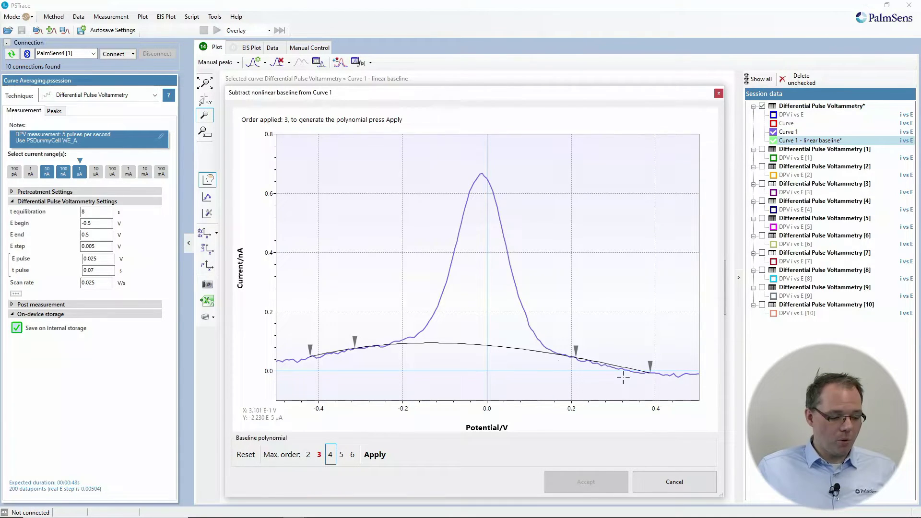
{"action": "left_click", "coordinate": [678, 374]}
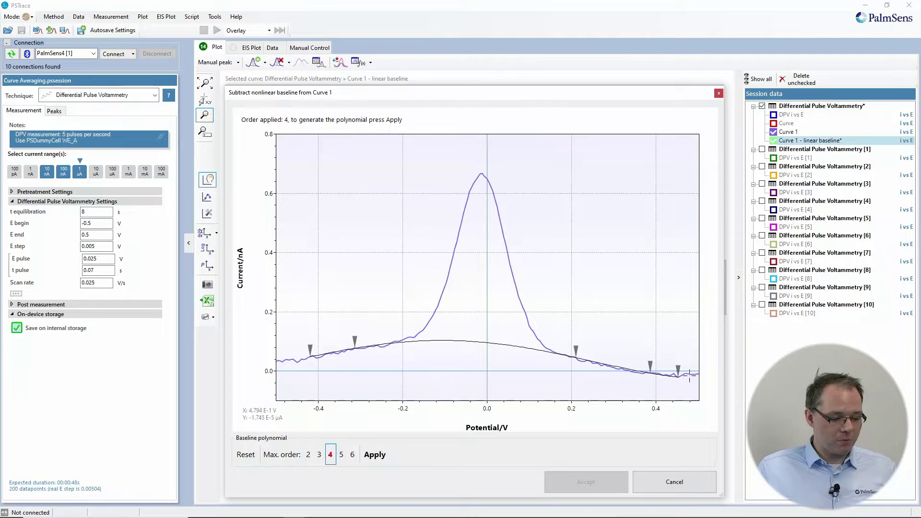
{"action": "left_click", "coordinate": [689, 376]}
{"action": "left_click", "coordinate": [286, 363]}
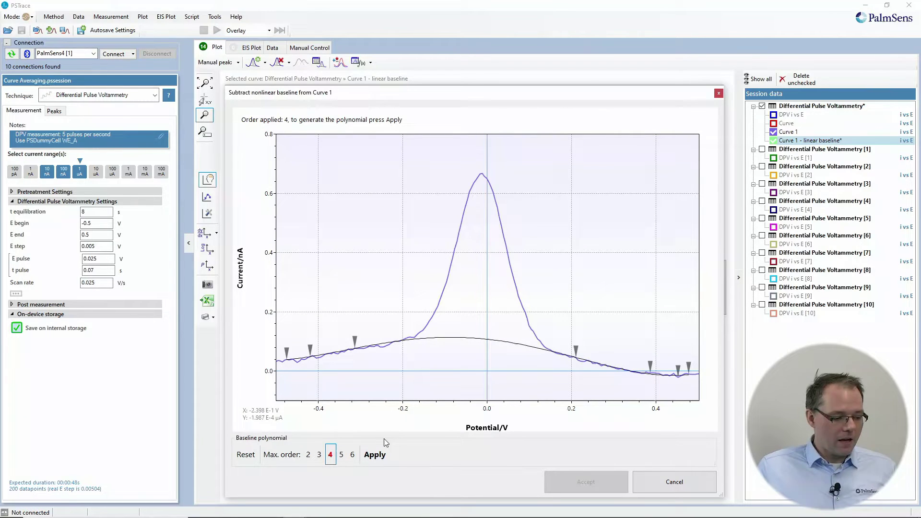
{"action": "left_click", "coordinate": [382, 456]}
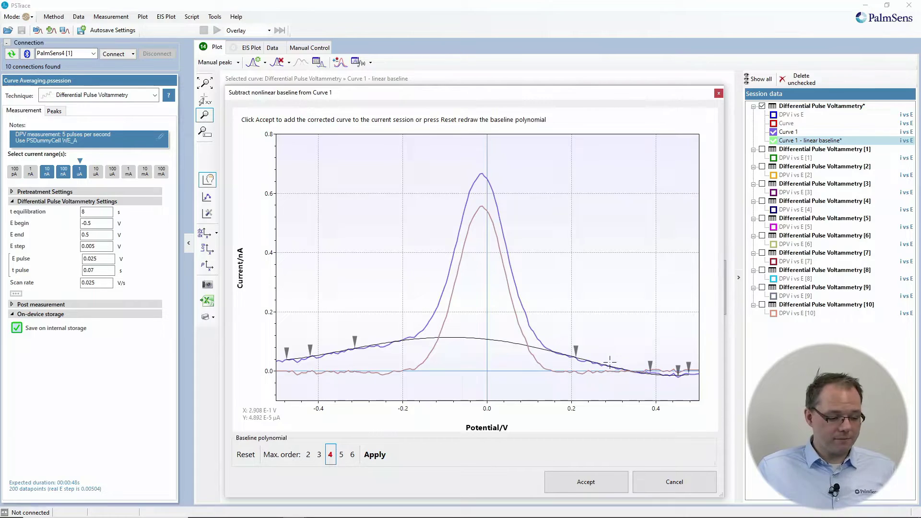
{"action": "left_click", "coordinate": [586, 482]}
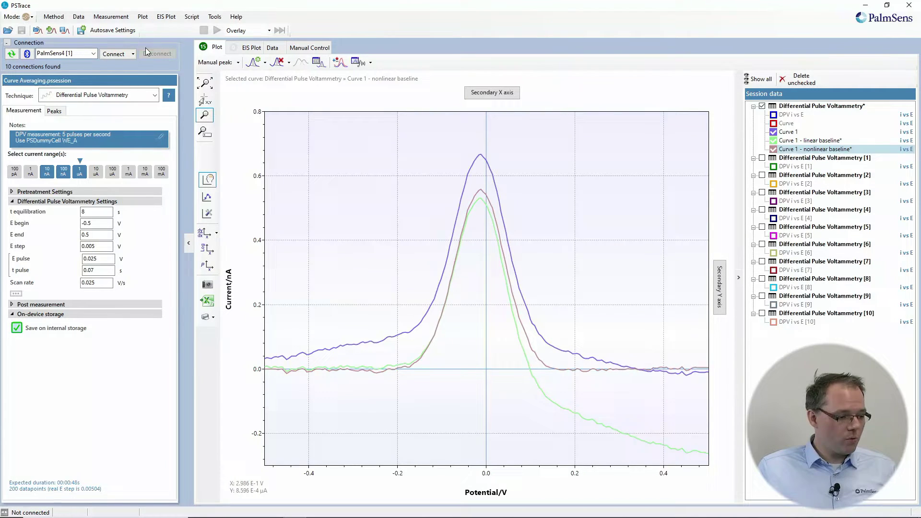
Subtract a window-size-2 moving-average baseline from Curve 1 and isolate the corrected curve.
{"action": "left_click", "coordinate": [339, 62]}
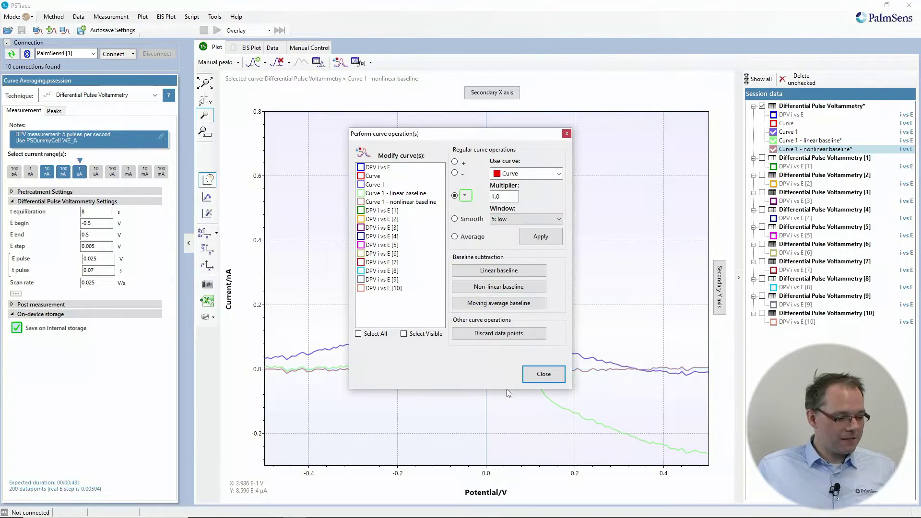
{"action": "left_click", "coordinate": [490, 306]}
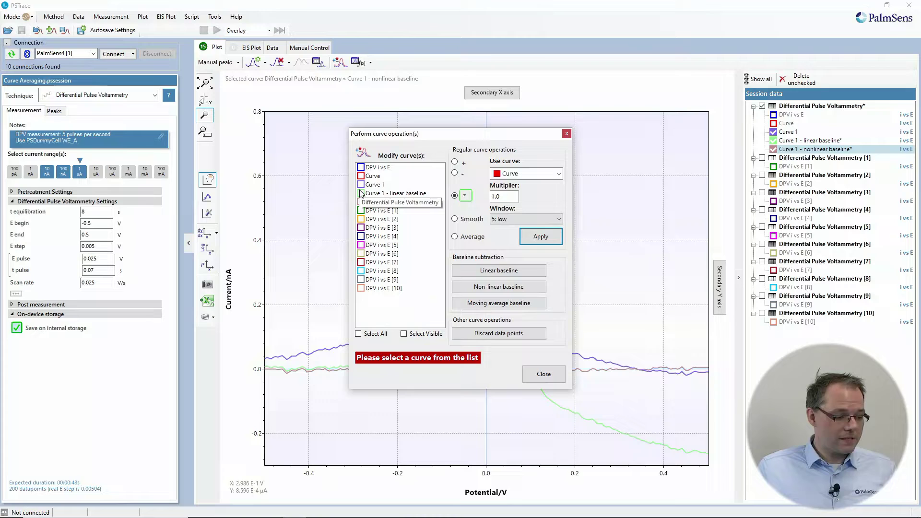
{"action": "double_click", "coordinate": [360, 185]}
{"action": "left_click", "coordinate": [511, 307]}
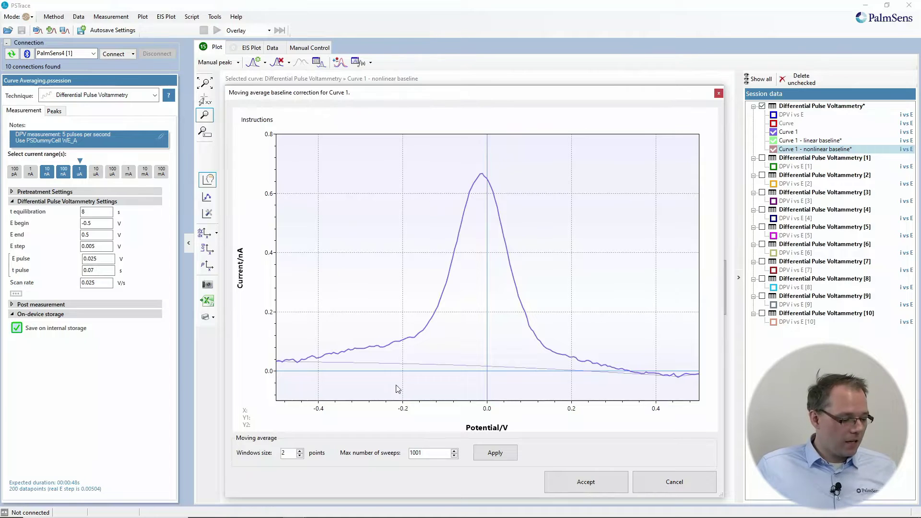
{"action": "left_click", "coordinate": [506, 455]}
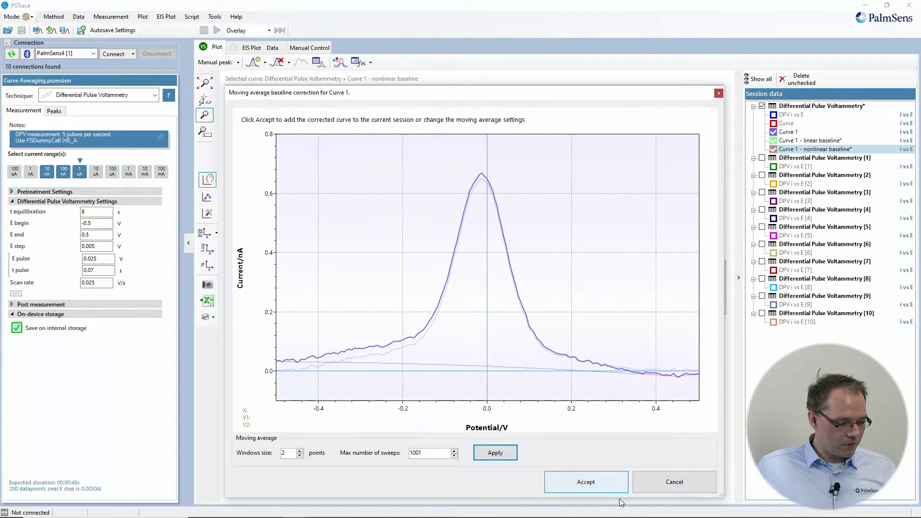
{"action": "left_click", "coordinate": [607, 485]}
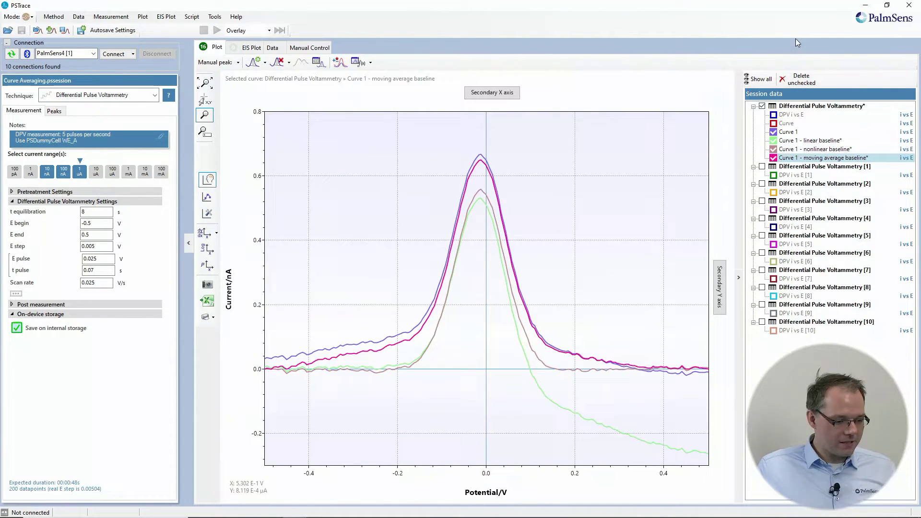
{"action": "double_click", "coordinate": [809, 163]}
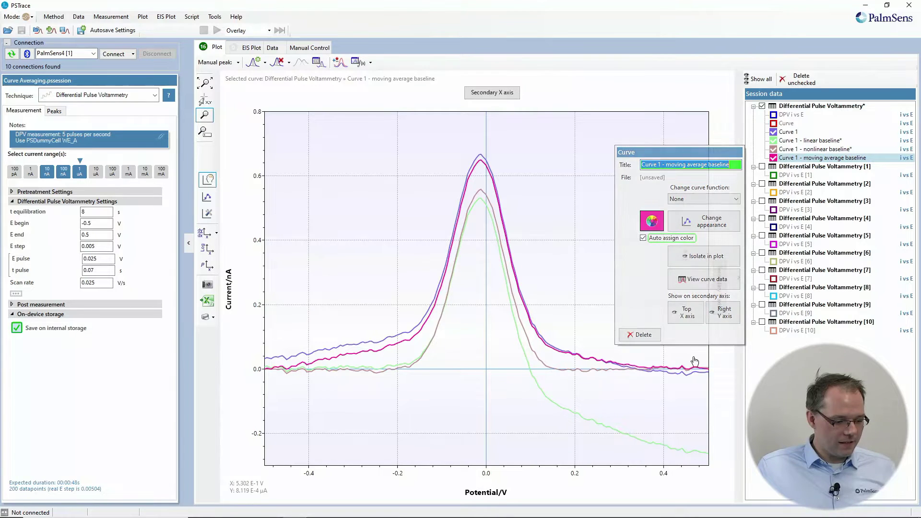
{"action": "left_click", "coordinate": [709, 261]}
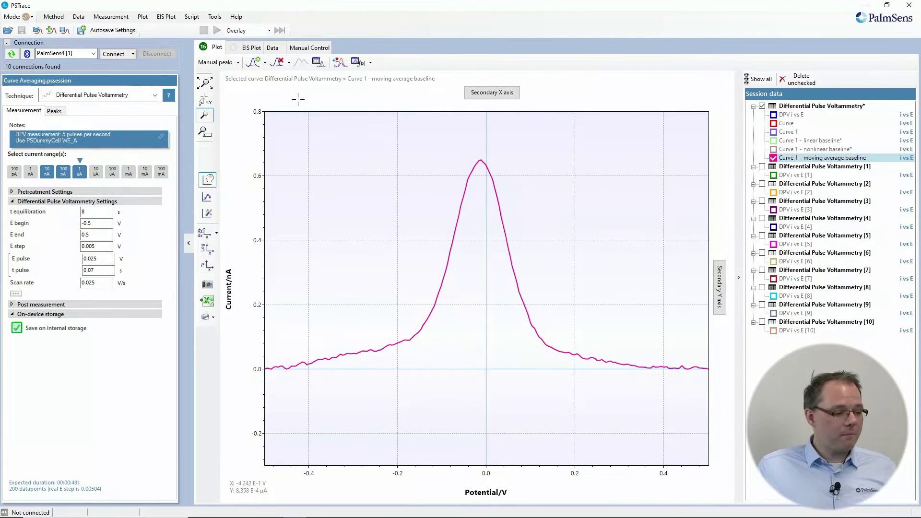
Discard DPV i vs E [10] points beyond about 0.09 V, keeping the trimmed copy DPV i vs E [10] 1.
{"action": "left_click", "coordinate": [342, 65]}
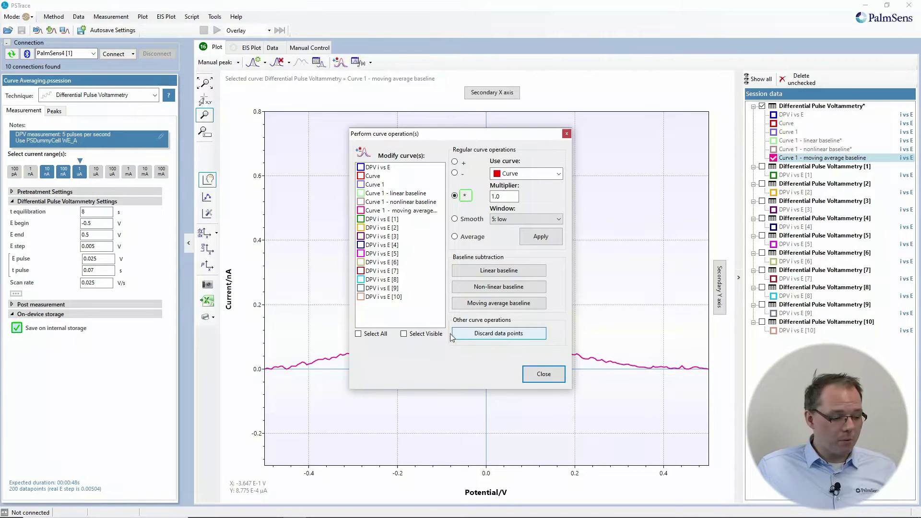
{"action": "left_click", "coordinate": [361, 296]}
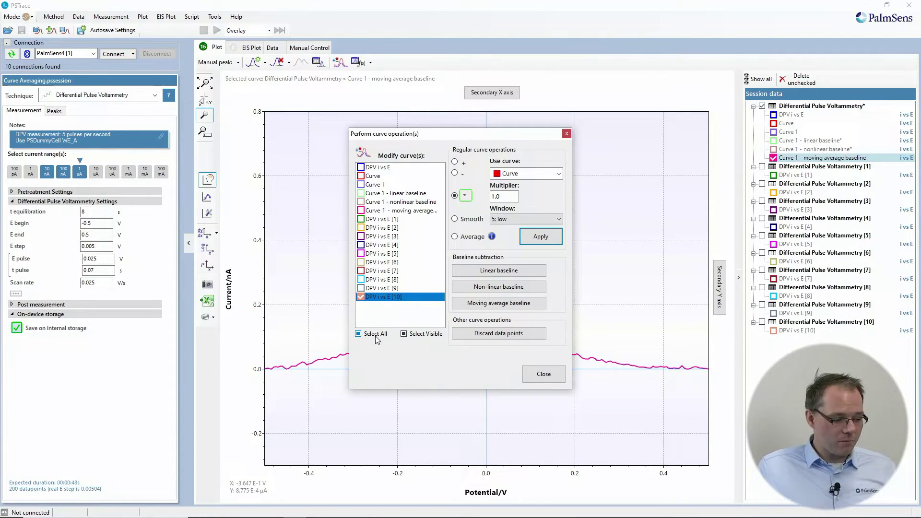
{"action": "left_click", "coordinate": [488, 335]}
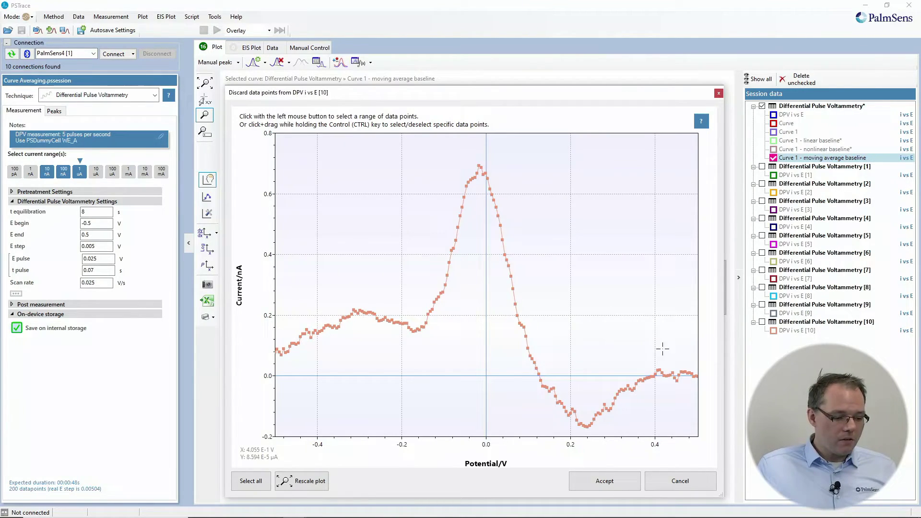
{"action": "left_click", "coordinate": [522, 325]}
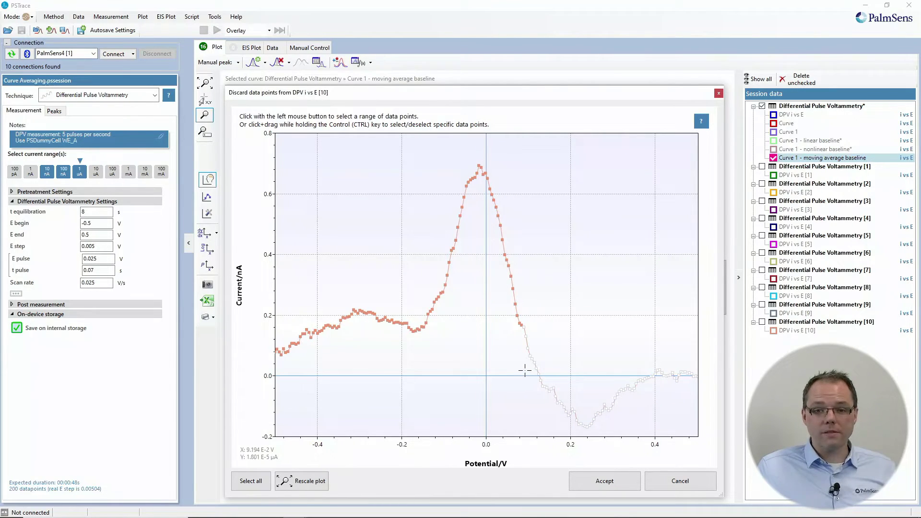
{"action": "left_click", "coordinate": [603, 481]}
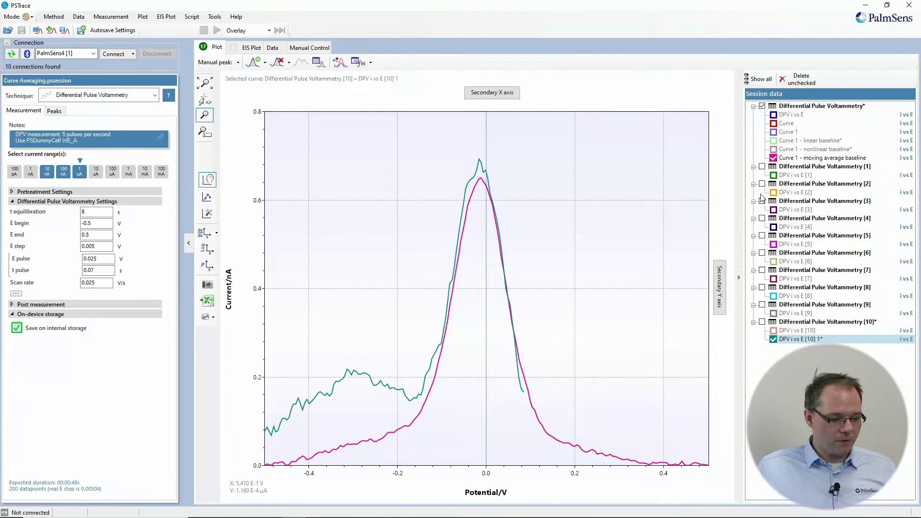
Hide Curve 1 - moving average baseline and reopen curve operations.
{"action": "left_click", "coordinate": [772, 158]}
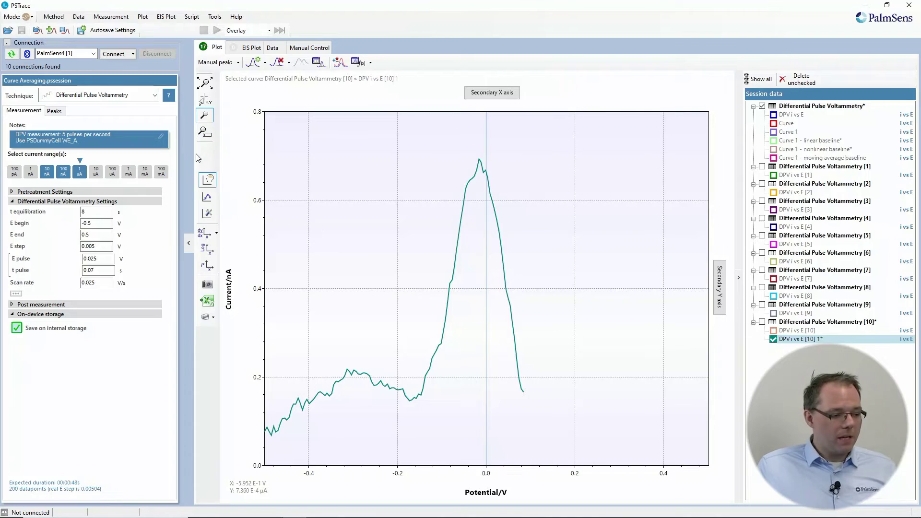
{"action": "left_click", "coordinate": [339, 62]}
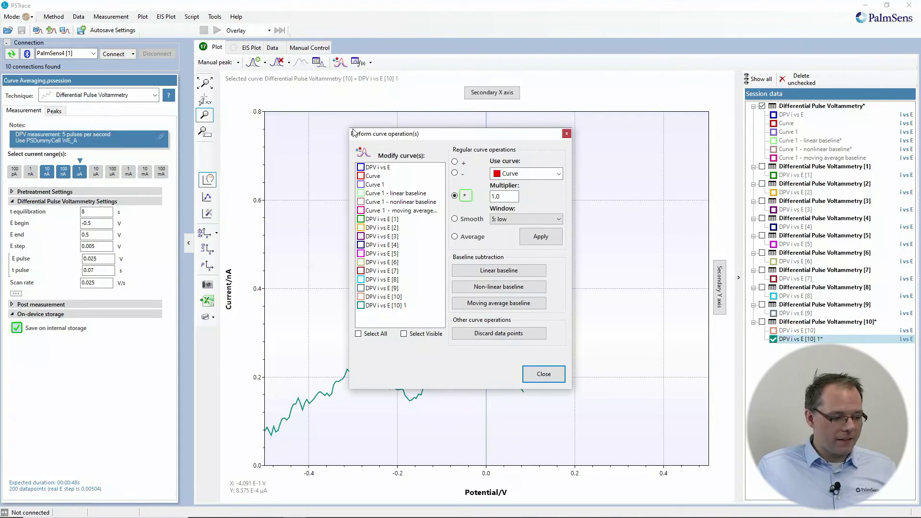